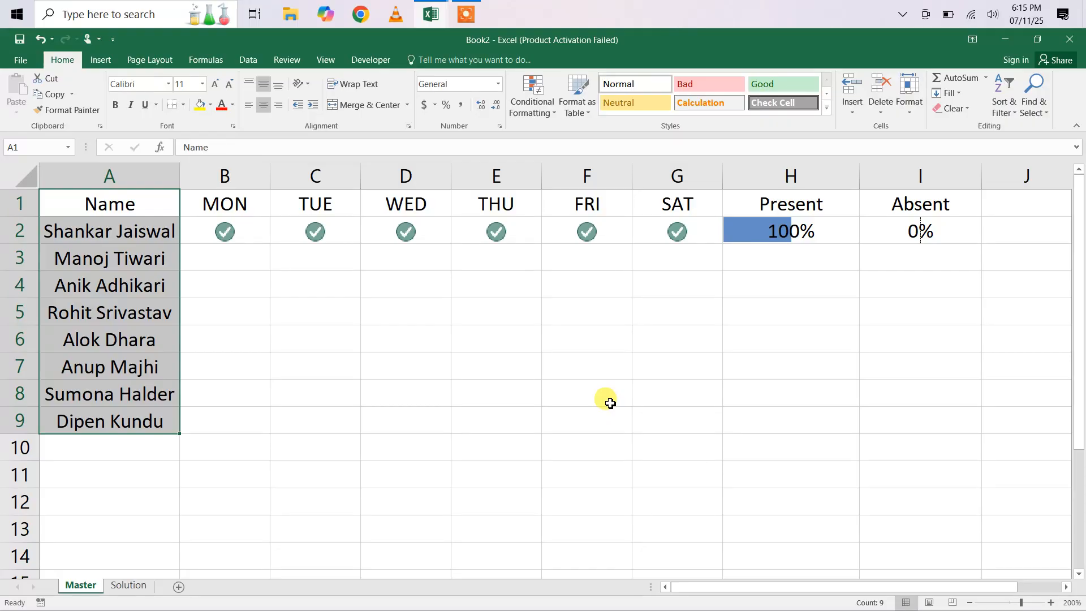
Step: On the Master sheet, enter 0 for MON and TUE in the first student's attendance row
{"action": "left_click", "coordinate": [252, 234]}
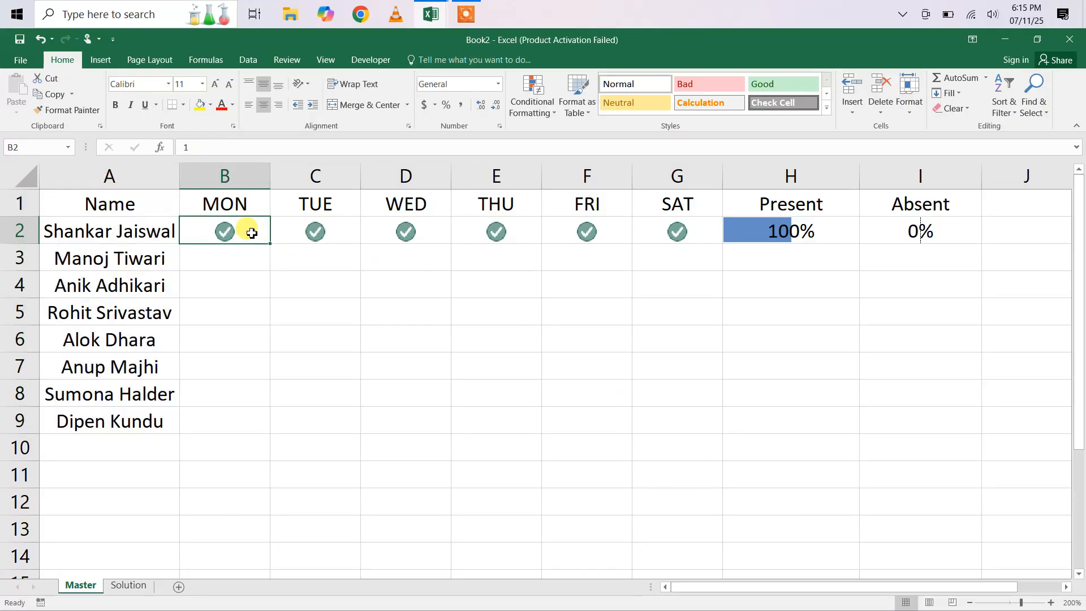
{"action": "type", "text": "0"}
{"action": "key", "text": "Tab"}
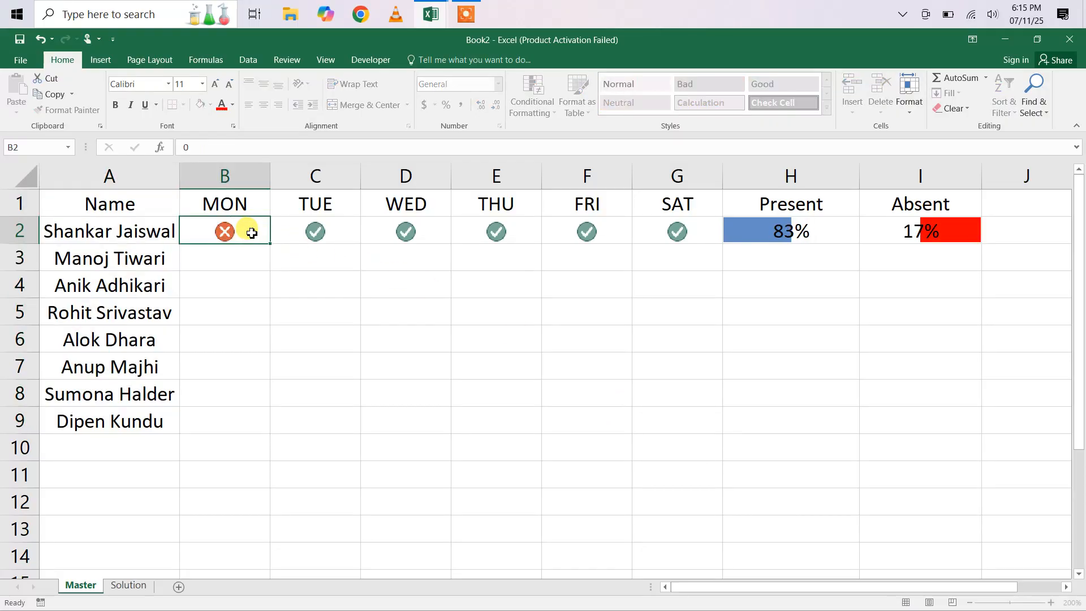
{"action": "type", "text": "0"}
{"action": "key", "text": "Tab"}
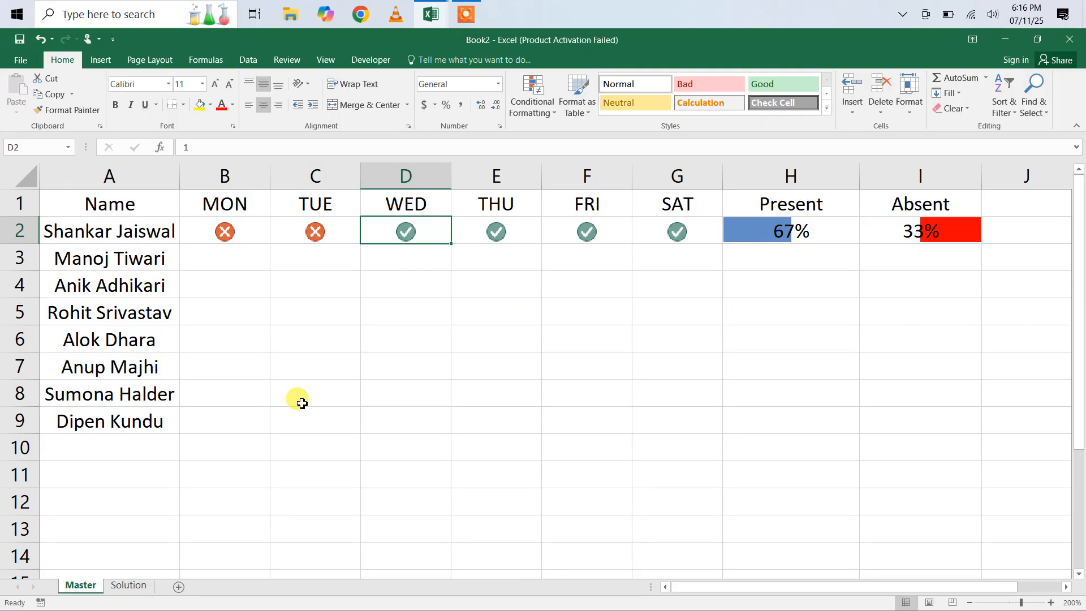
Step: On the Solution sheet, start a new icon set rule for B2:G9 using the uncircled cross, exclamation mark and check style
{"action": "left_click", "coordinate": [125, 588]}
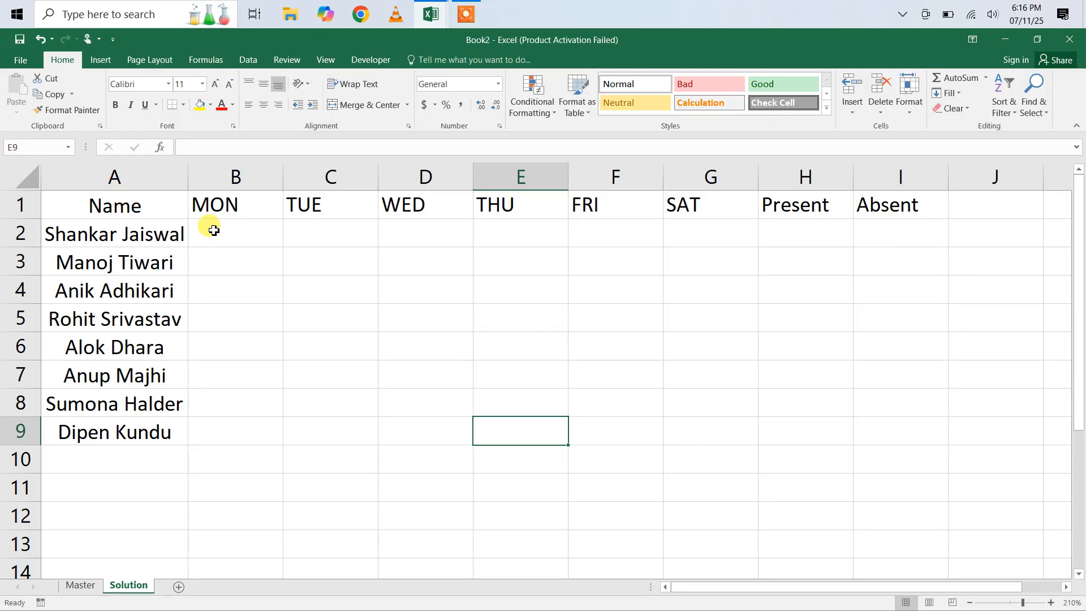
{"action": "left_click_drag", "start_coordinate": [214, 230], "coordinate": [707, 439]}
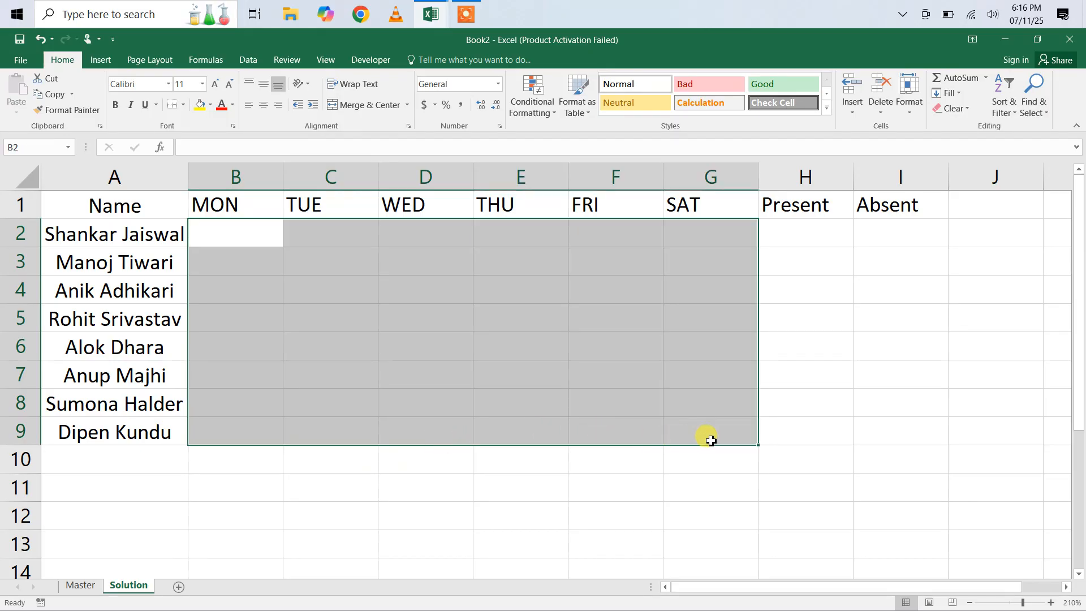
{"action": "left_click", "coordinate": [538, 116]}
{"action": "mouse_move", "coordinate": [582, 260]}
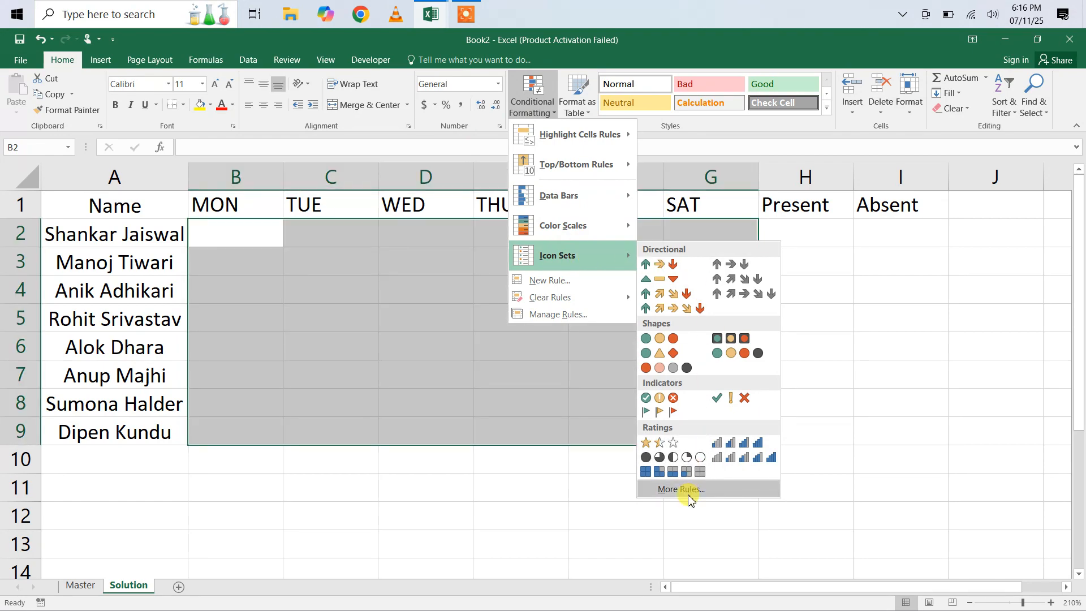
{"action": "left_click", "coordinate": [688, 496]}
{"action": "left_click", "coordinate": [575, 290]}
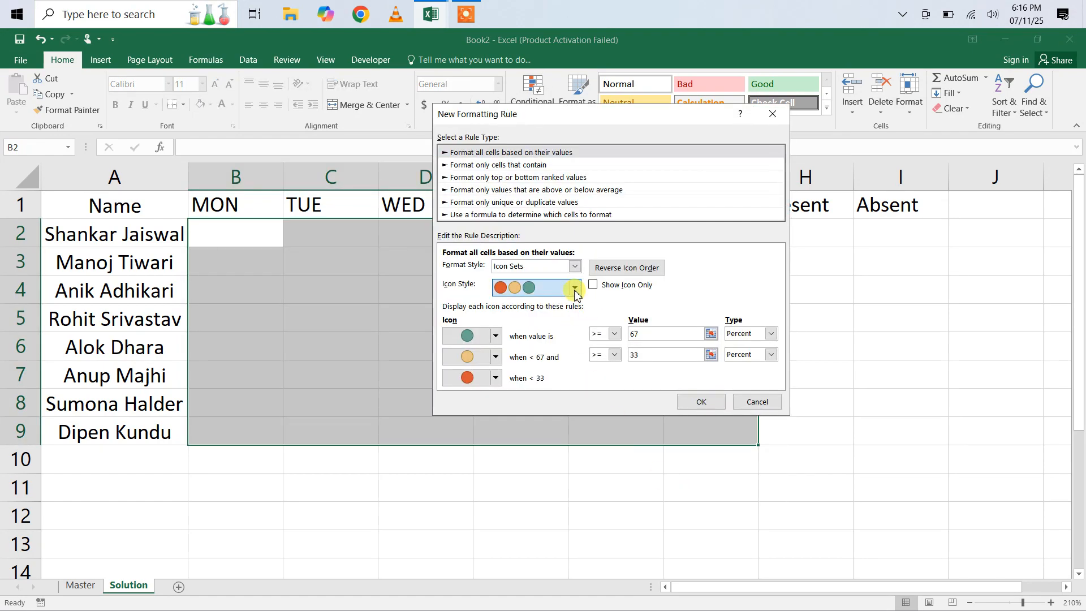
{"action": "left_click", "coordinate": [574, 290]}
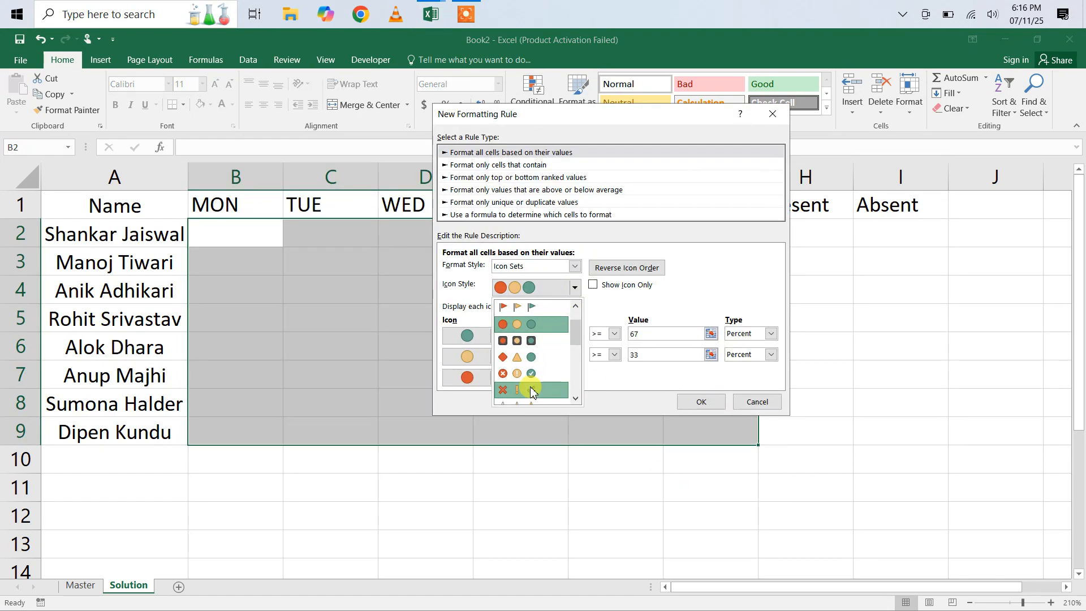
{"action": "left_click", "coordinate": [532, 390]}
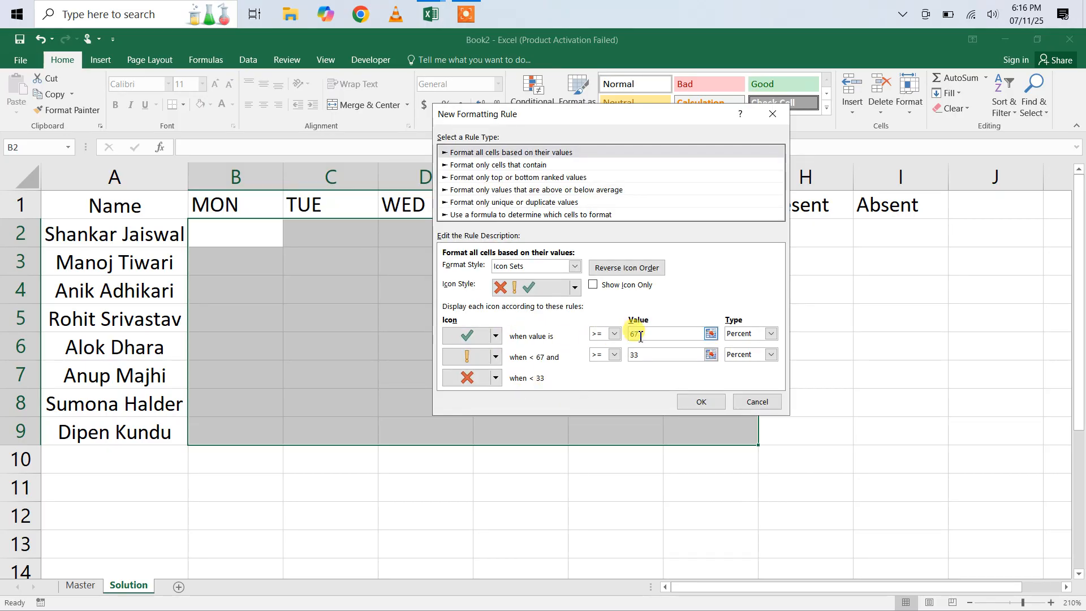
Step: Enter 1 as the green check icon's threshold and change its type to Number
{"action": "left_click_drag", "start_coordinate": [642, 336], "coordinate": [622, 338]}
{"action": "type", "text": "1"}
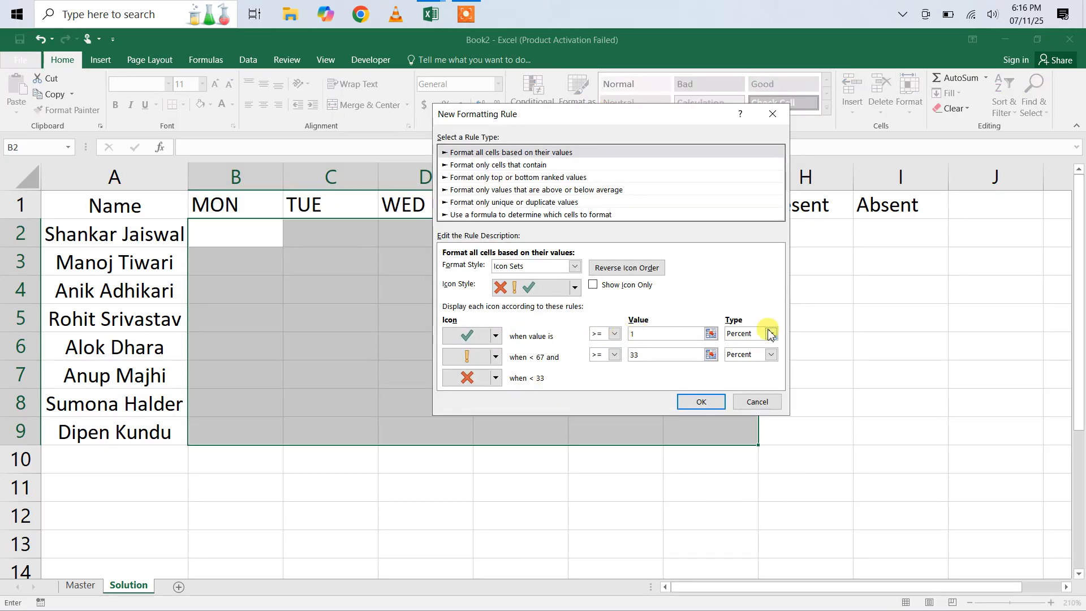
{"action": "left_click", "coordinate": [770, 333]}
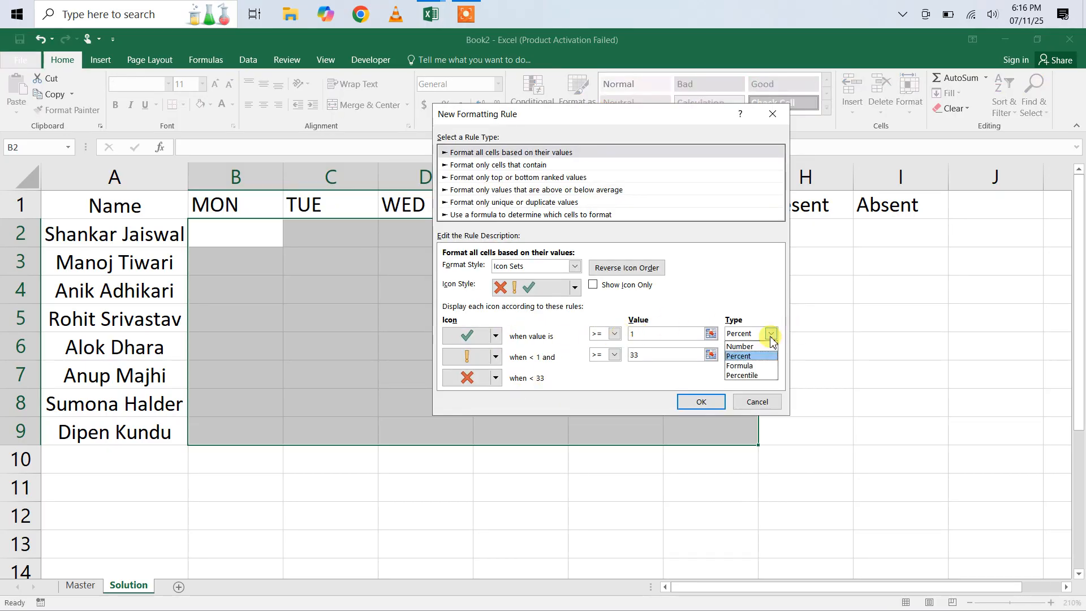
{"action": "left_click", "coordinate": [739, 346]}
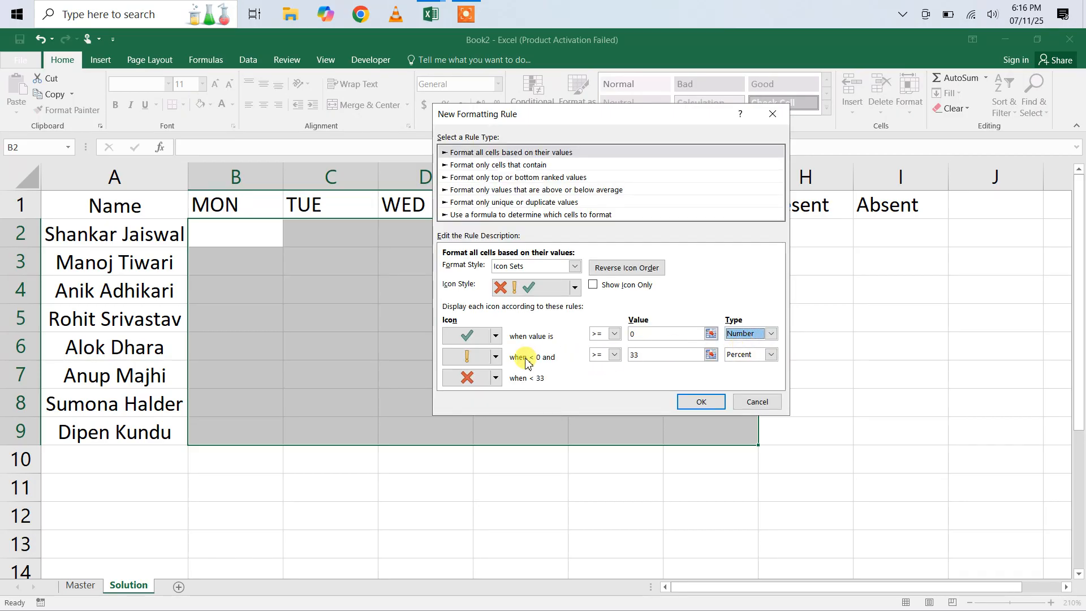
Step: Set the green check's threshold value to 1 and the exclamation mark's condition to > 0 with type Number
{"action": "left_click", "coordinate": [614, 355]}
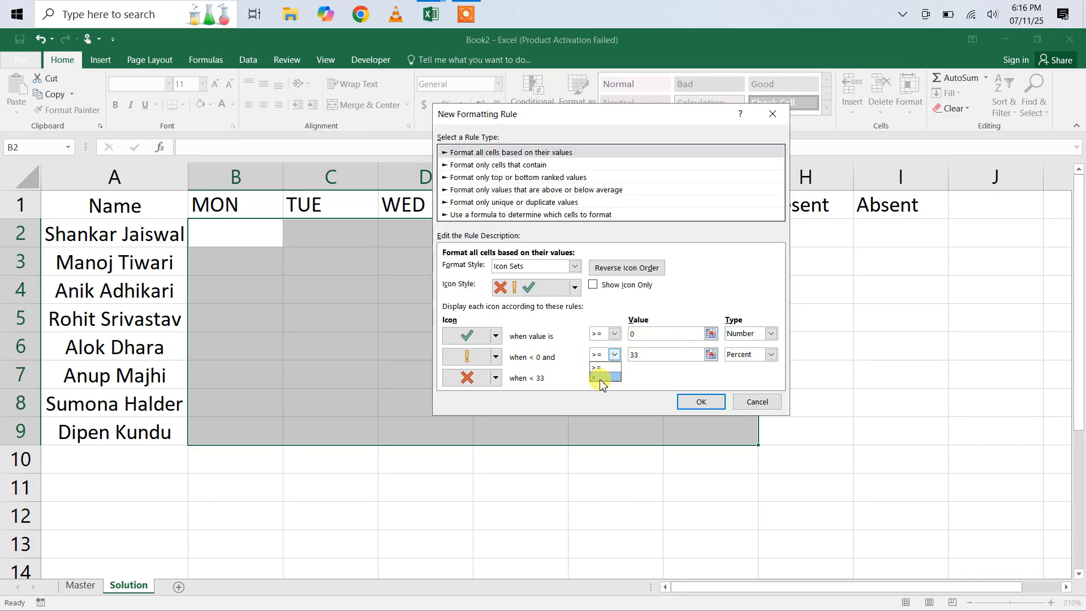
{"action": "left_click", "coordinate": [599, 377]}
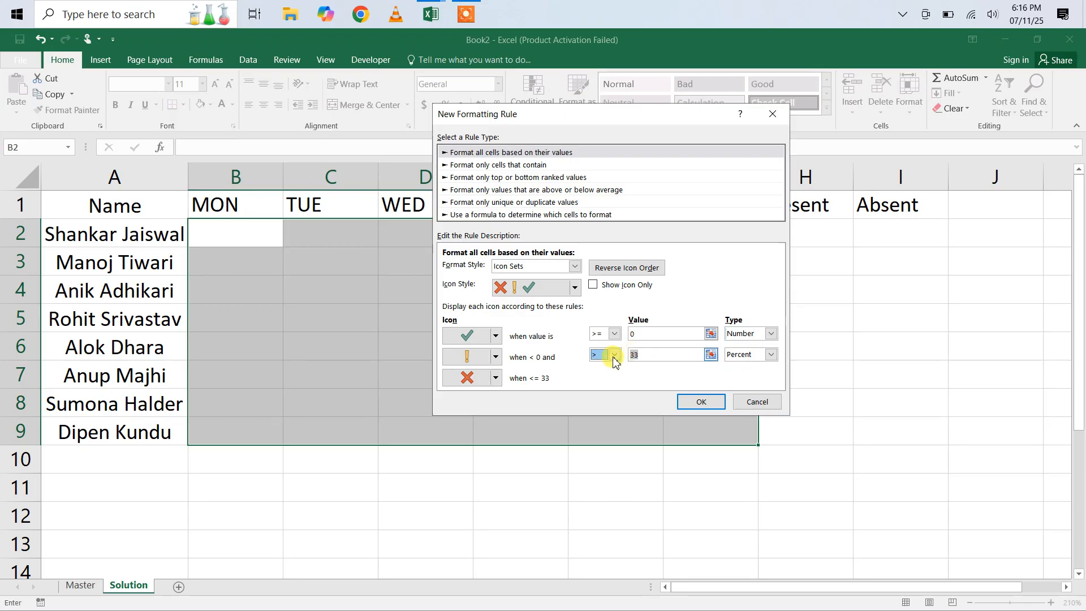
{"action": "left_click", "coordinate": [642, 333]}
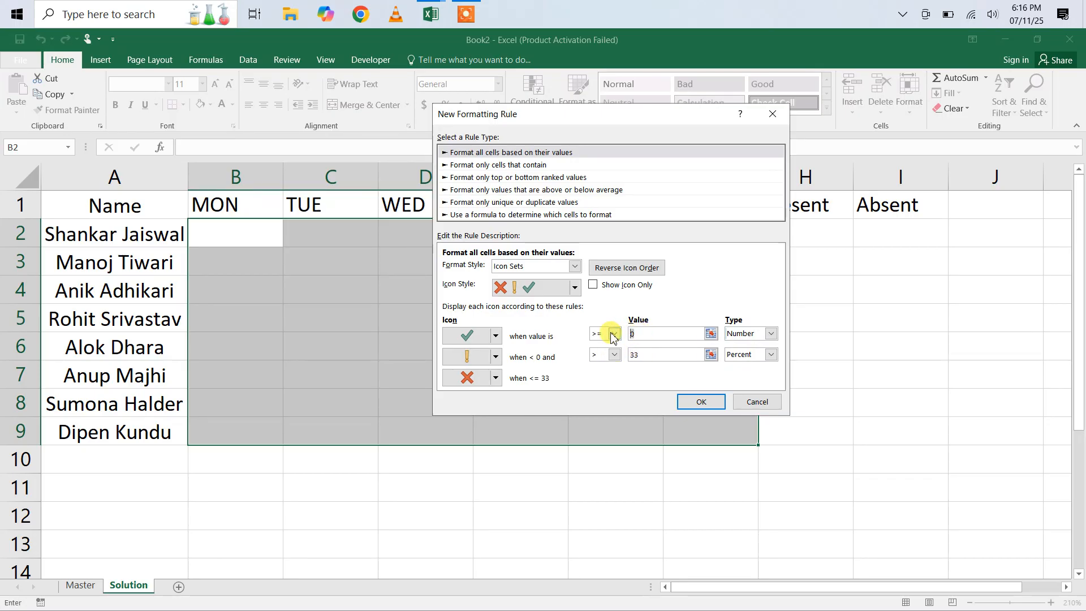
{"action": "type", "text": "1"}
{"action": "left_click", "coordinate": [648, 353]}
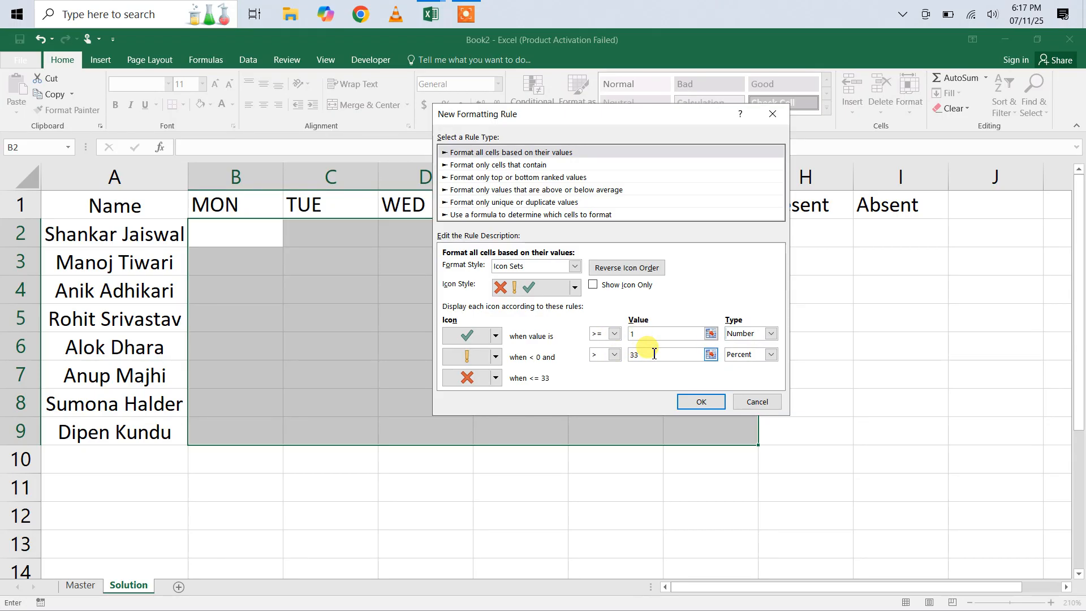
{"action": "double_click", "coordinate": [638, 353]}
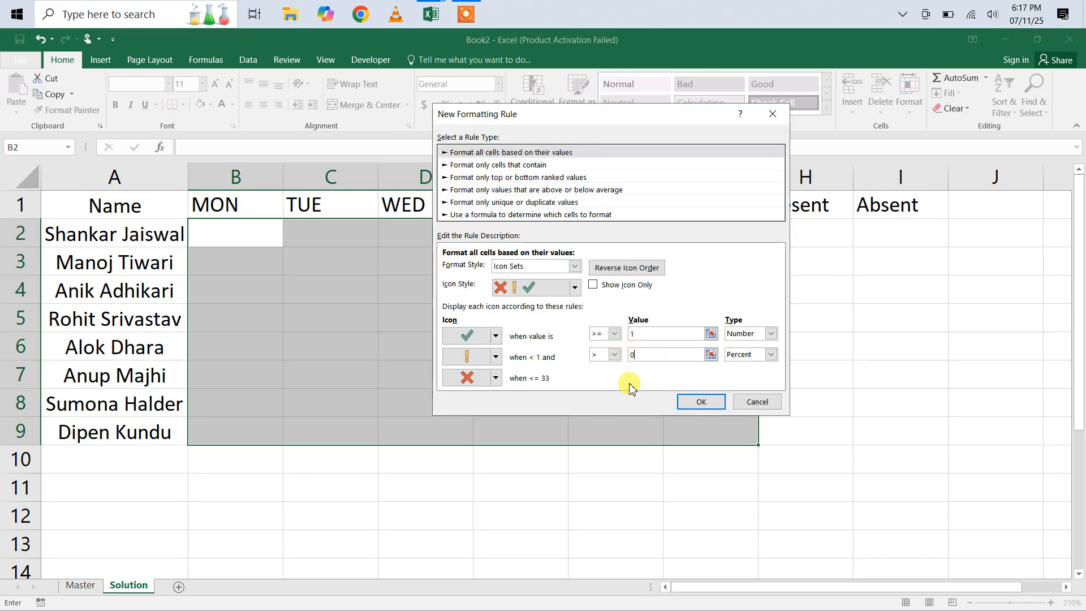
{"action": "type", "text": "0"}
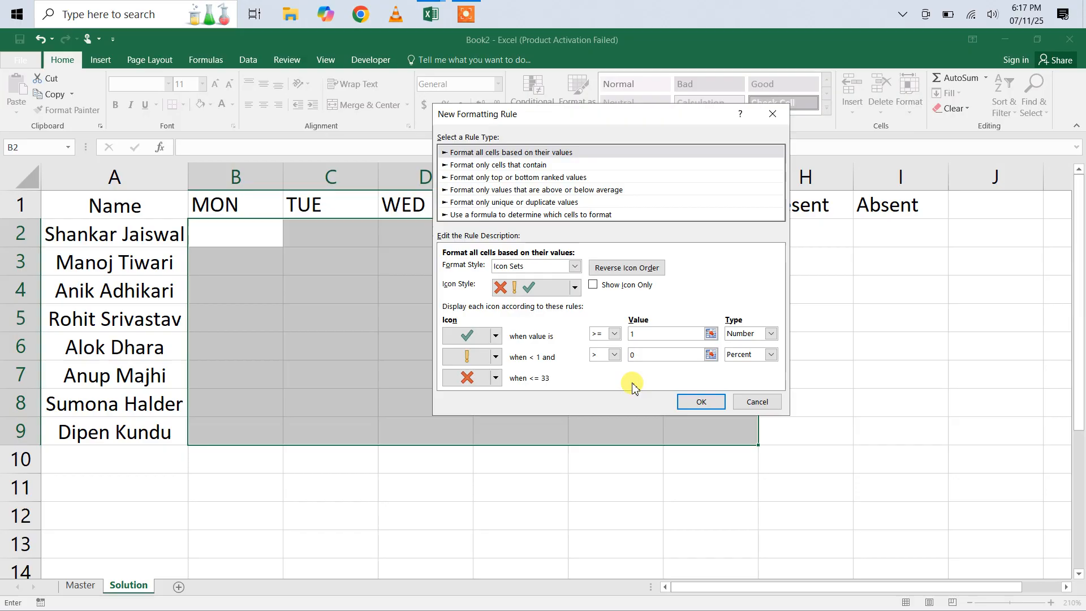
{"action": "left_click", "coordinate": [769, 354]}
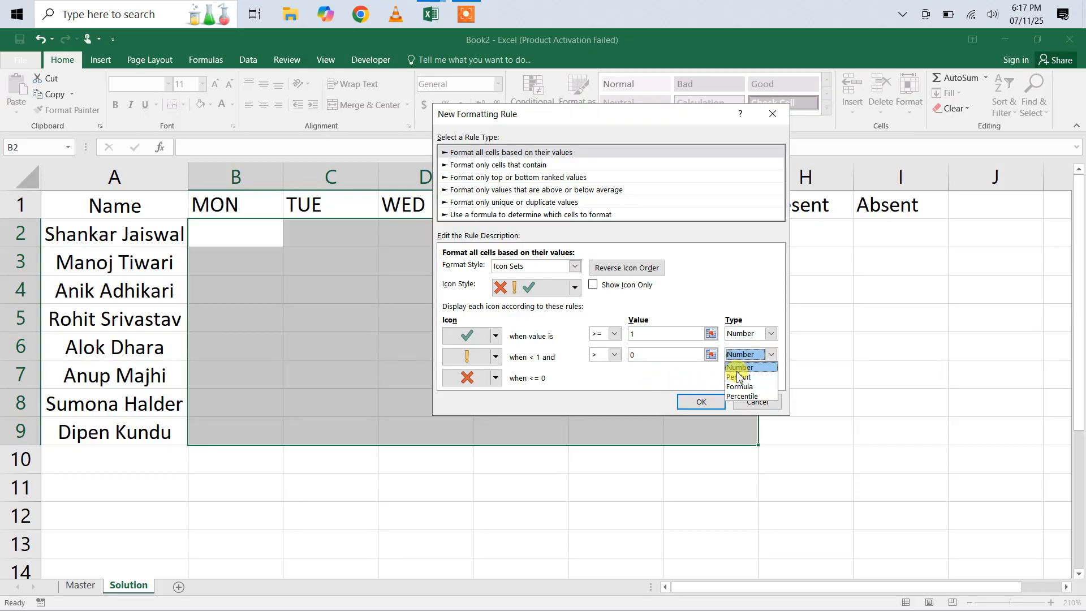
{"action": "left_click", "coordinate": [740, 367]}
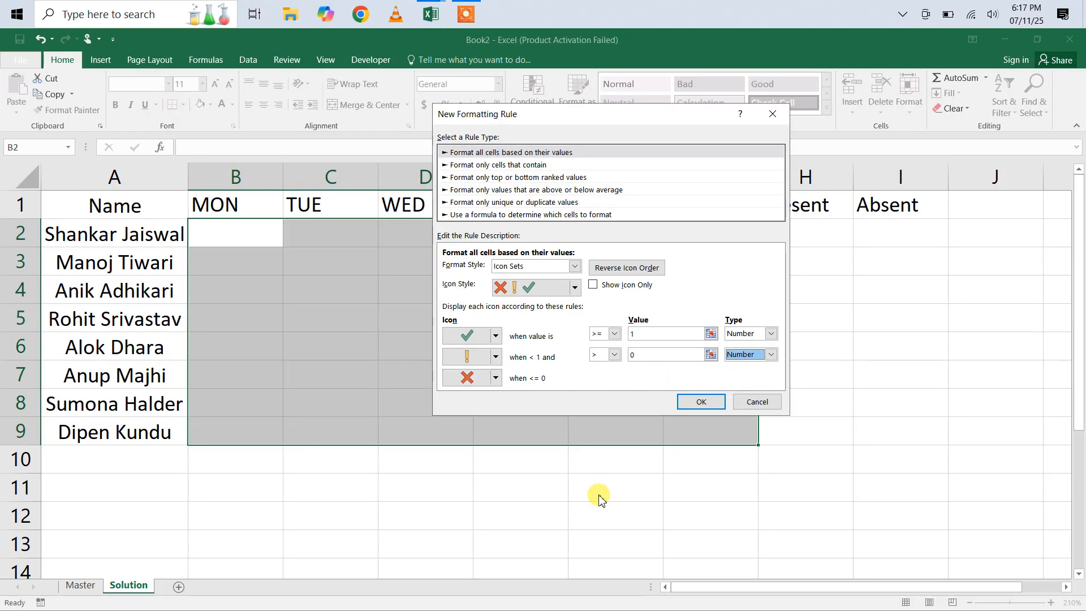
Step: Replace the exclamation mark with No Cell Icon, enable Show Icon Only, and apply the formatting rule
{"action": "key", "text": "super+plus"}
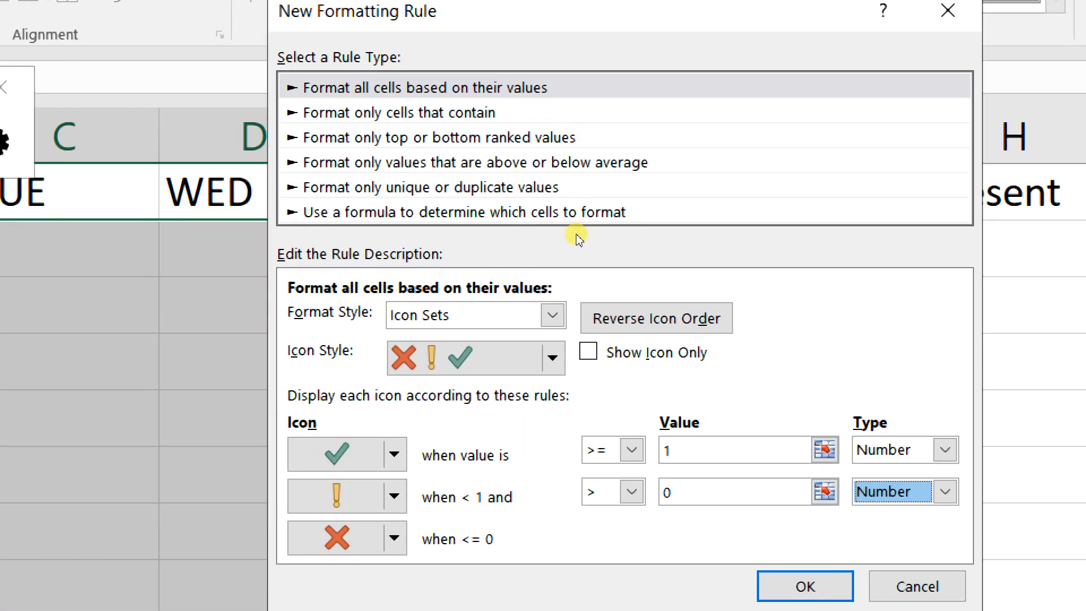
{"action": "left_click", "coordinate": [552, 358]}
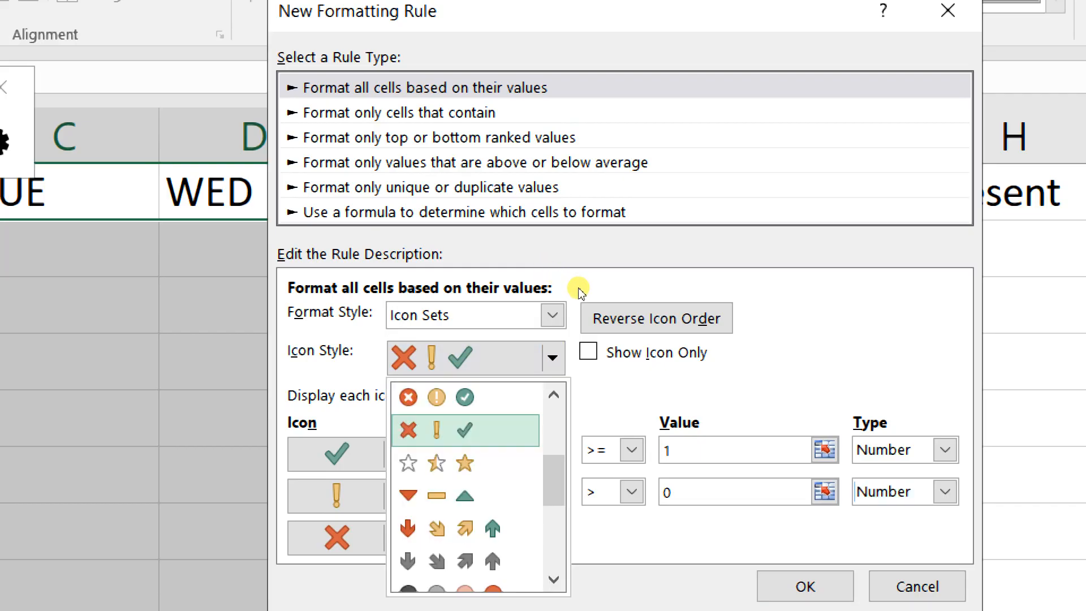
{"action": "left_click", "coordinate": [553, 357]}
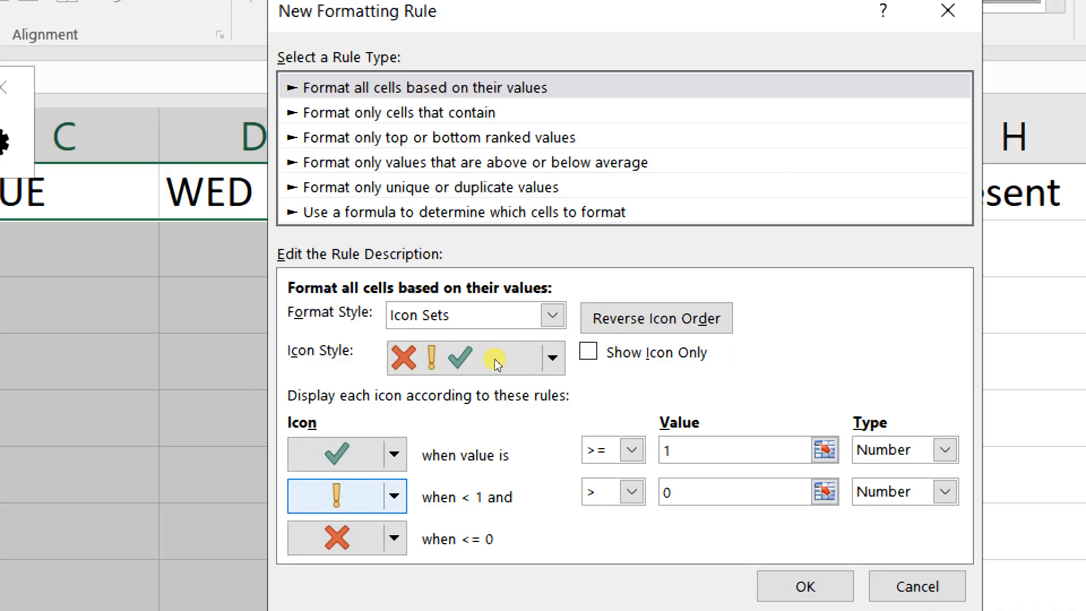
{"action": "left_click", "coordinate": [394, 496]}
{"action": "left_click", "coordinate": [398, 534]}
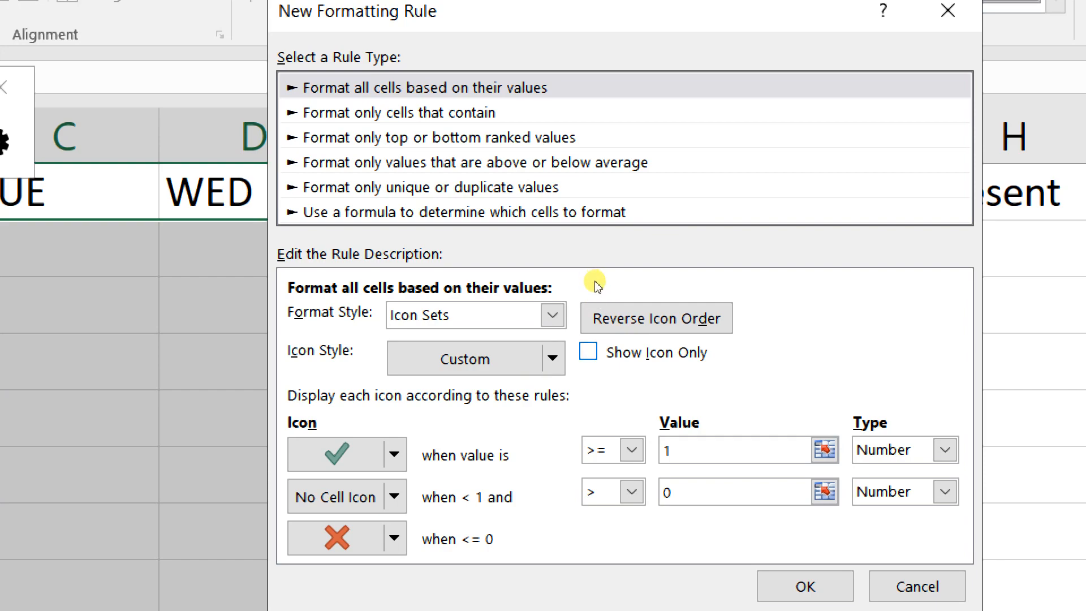
{"action": "key", "text": "alt+i"}
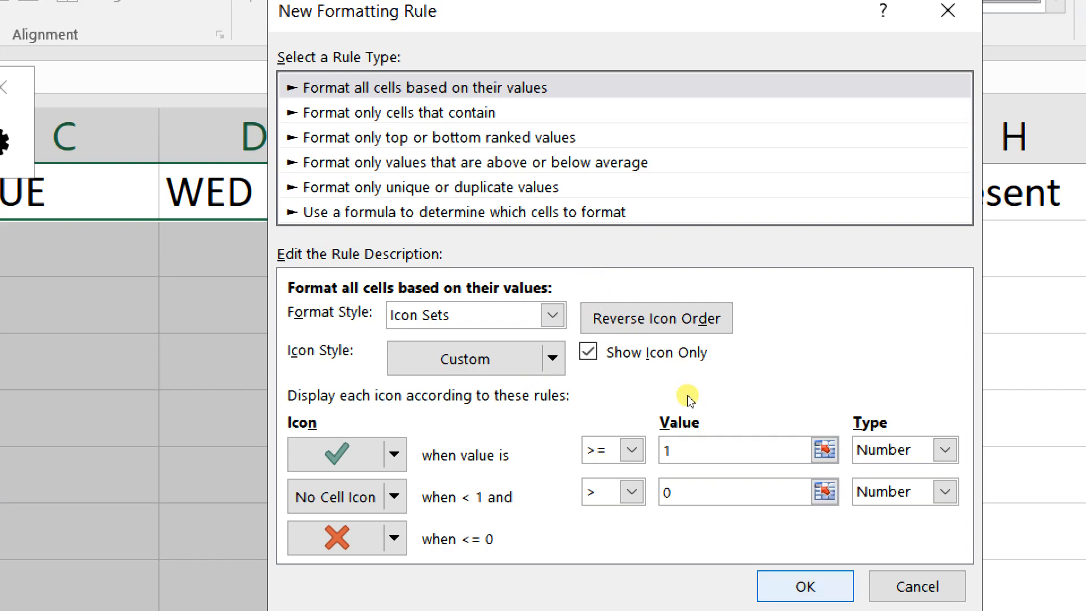
{"action": "key", "text": "Return"}
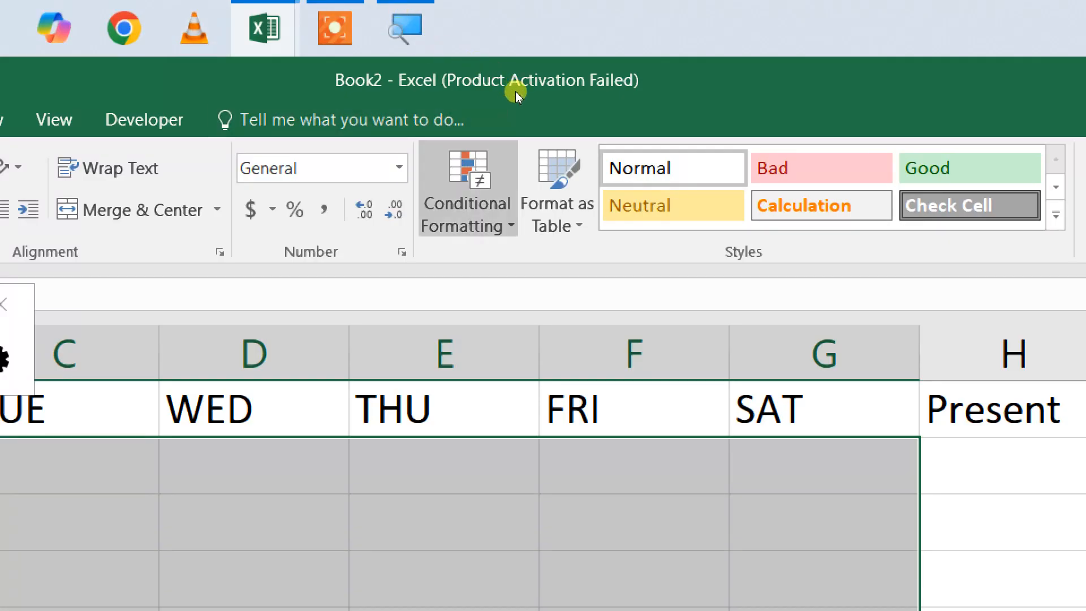
{"action": "left_click", "coordinate": [459, 210]}
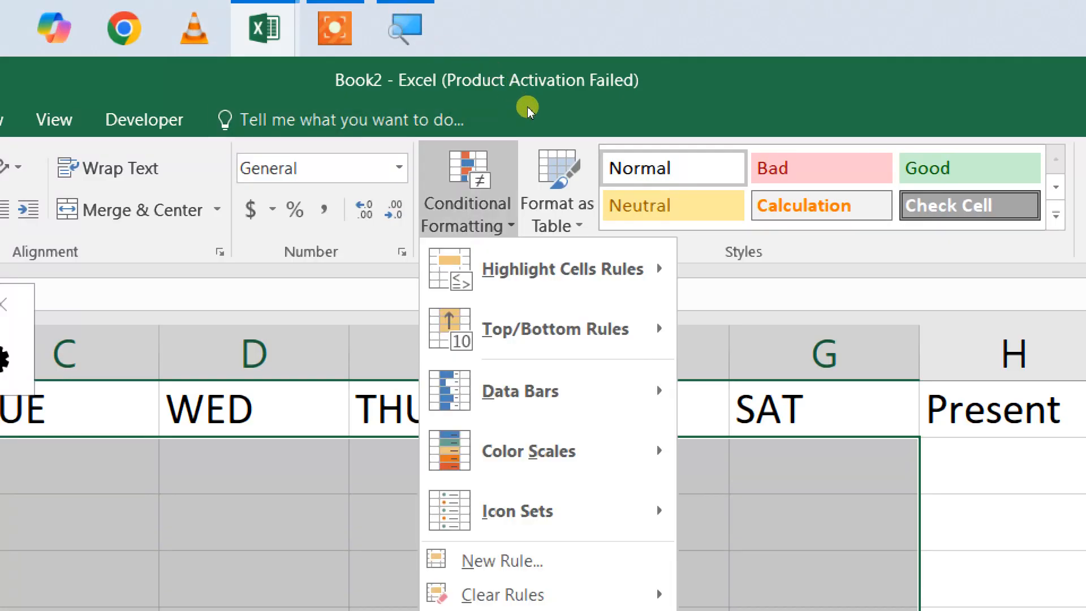
{"action": "mouse_move", "coordinate": [543, 511]}
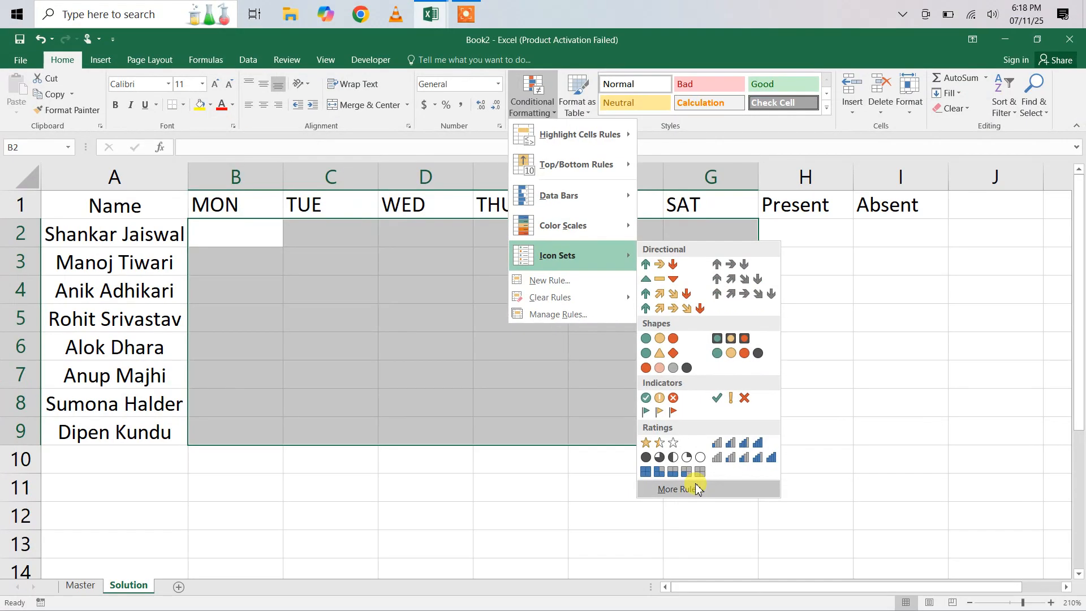
{"action": "left_click", "coordinate": [825, 369]}
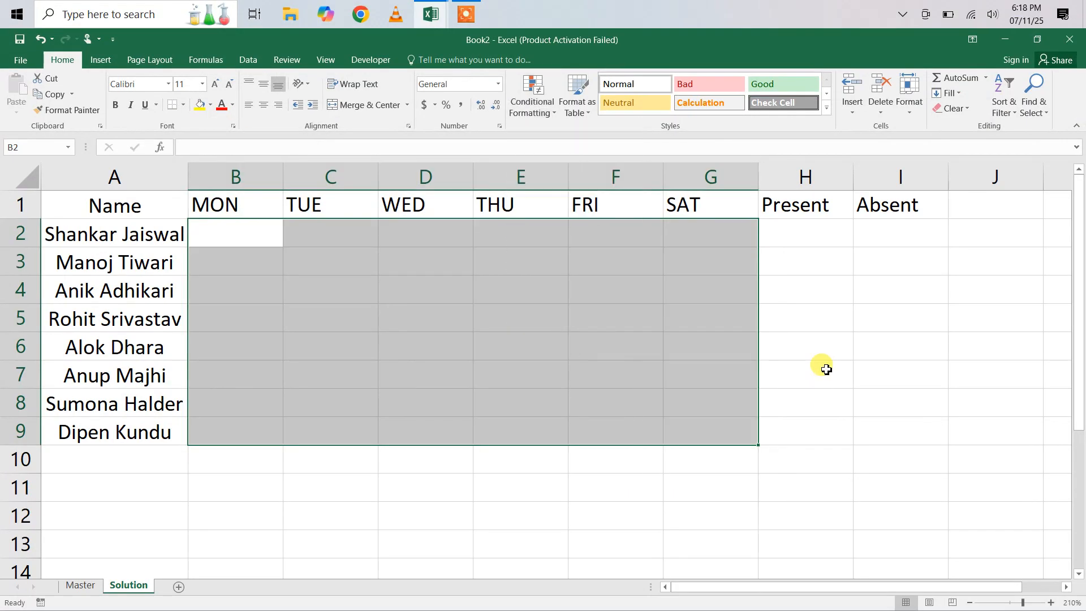
Step: Enter the formula =COUNTIF(B2:G2,1)/6 in cell H2 to calculate the attendance percentage under Present
{"action": "left_click", "coordinate": [814, 237]}
{"action": "type", "text": "="}
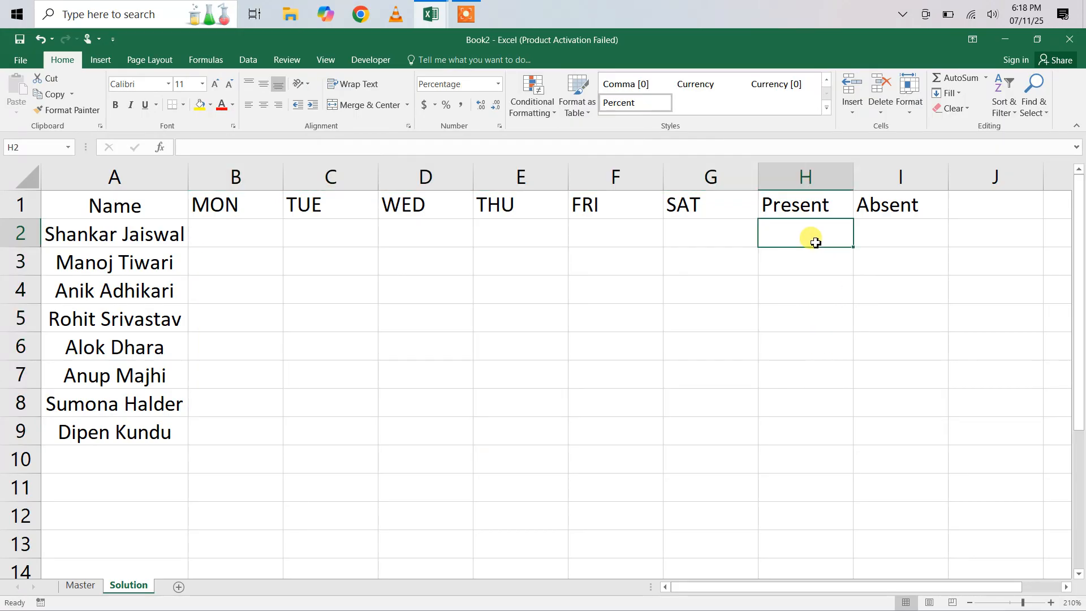
{"action": "type", "text": "countif"}
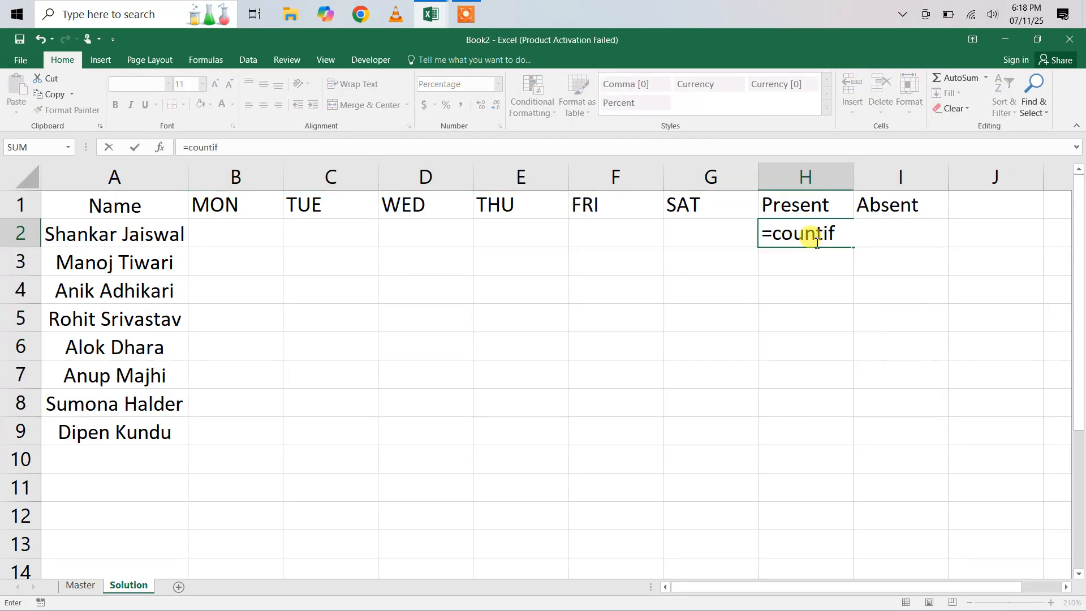
{"action": "key", "text": "Tab"}
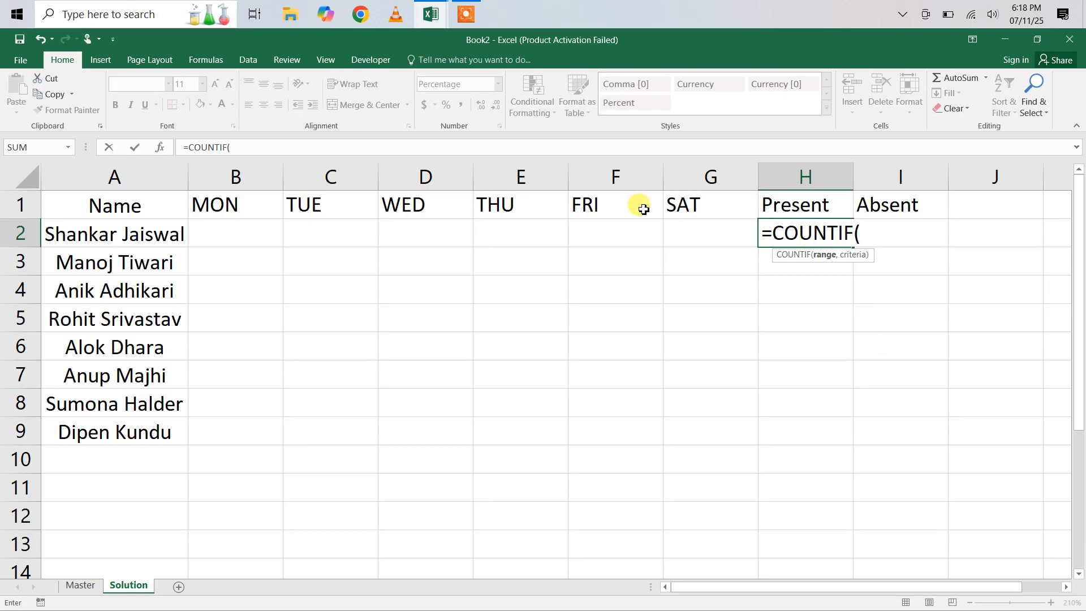
{"action": "left_click_drag", "start_coordinate": [213, 233], "coordinate": [707, 237]}
{"action": "type", "text": ","}
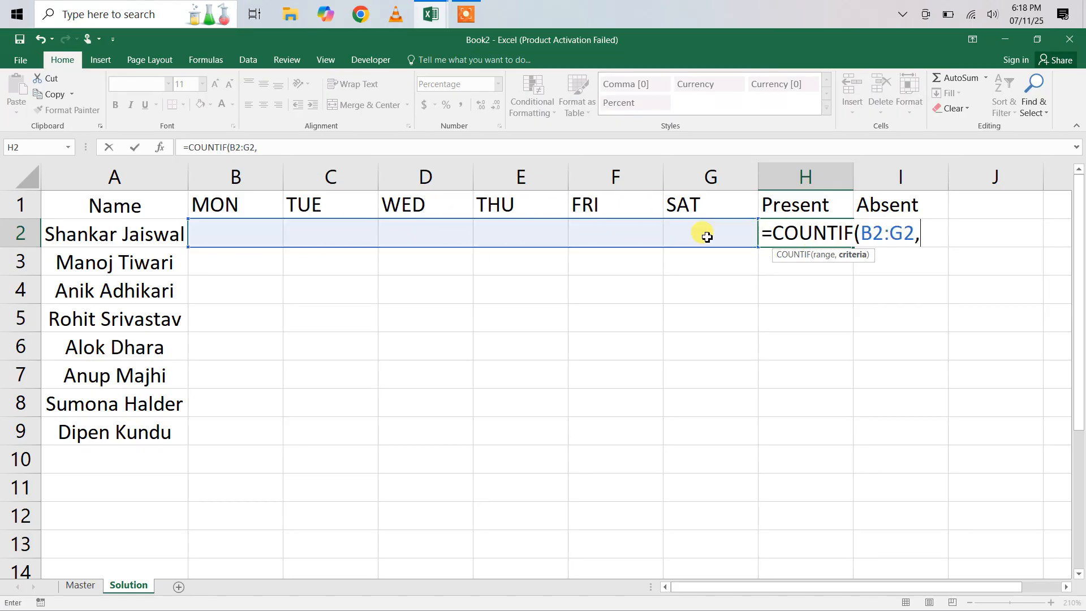
{"action": "type", "text": "1)/6"}
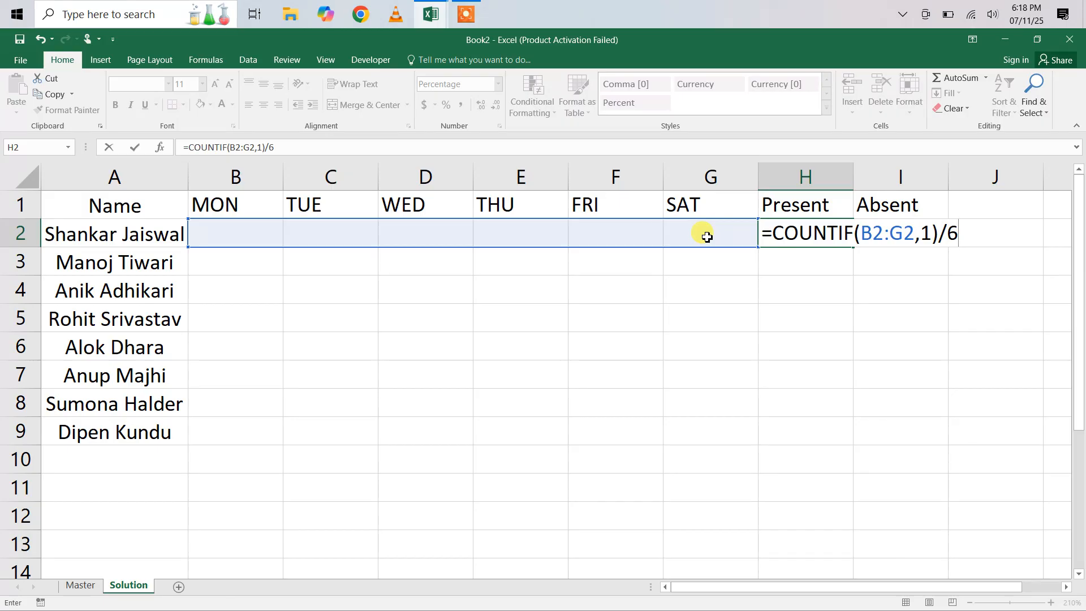
{"action": "key", "text": "Return"}
Step: Enter the formula =COUNTIF(B2:G2,0)/6 in cell I2 under Absent and format the cell as a percentage
{"action": "left_click", "coordinate": [882, 233]}
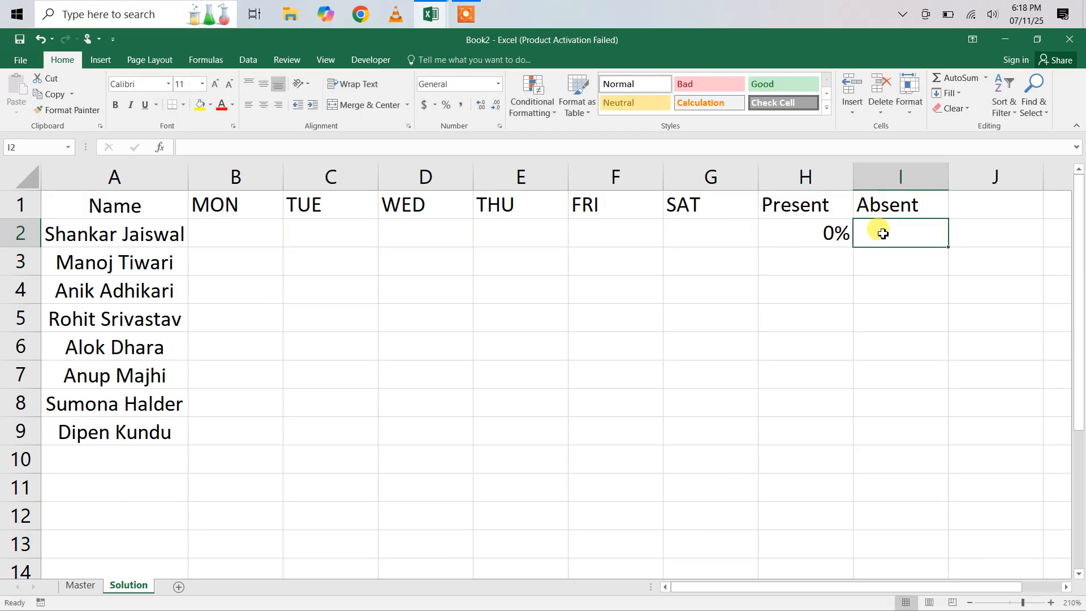
{"action": "type", "text": "=cout"}
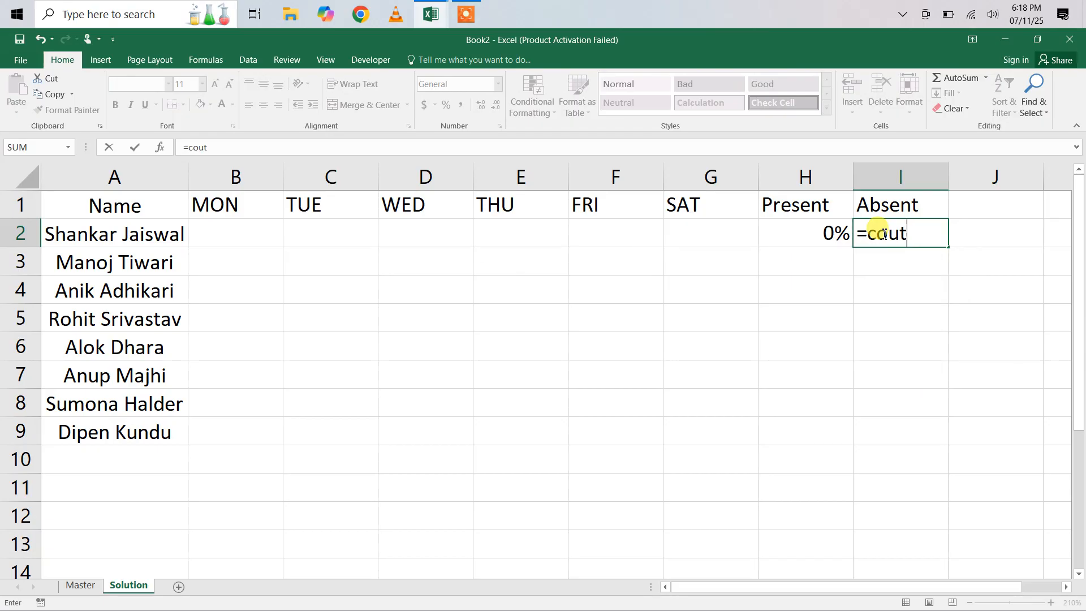
{"action": "key", "text": "BackSpace"}
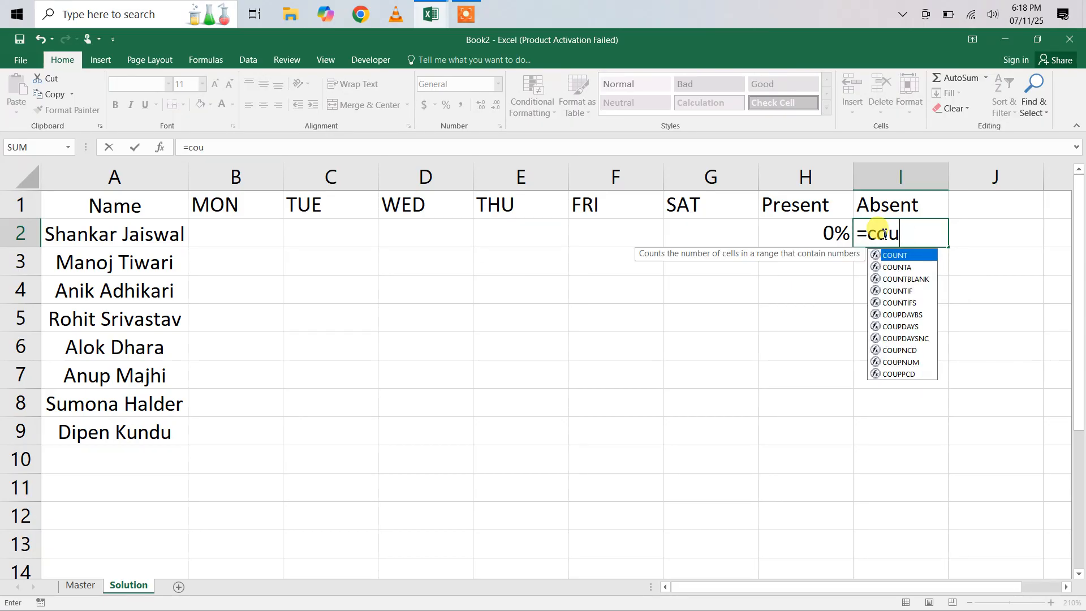
{"action": "type", "text": "nt"}
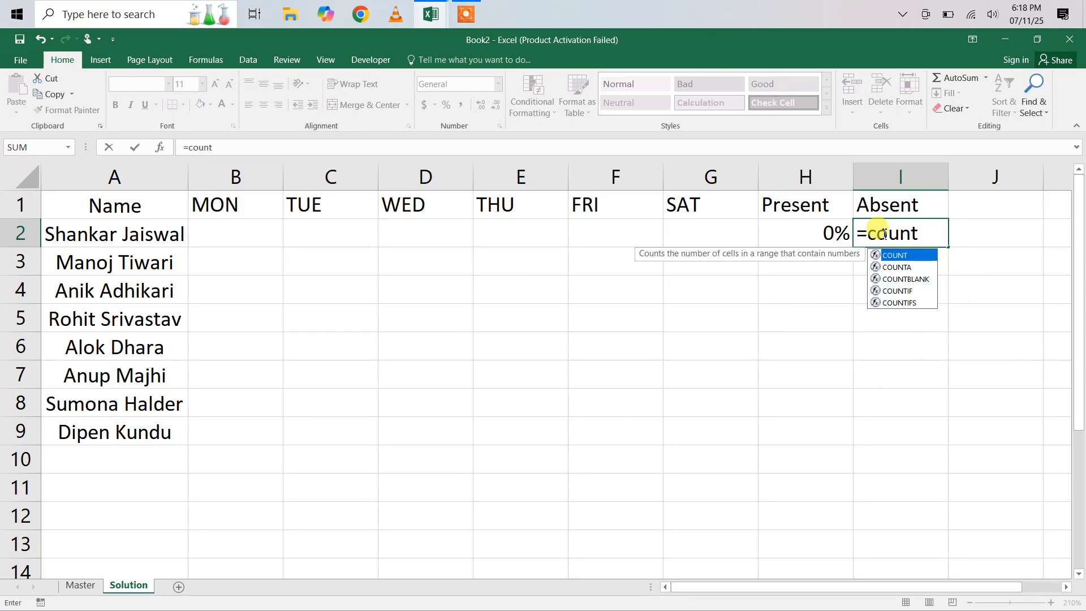
{"action": "type", "text": "if"}
{"action": "key", "text": "Tab"}
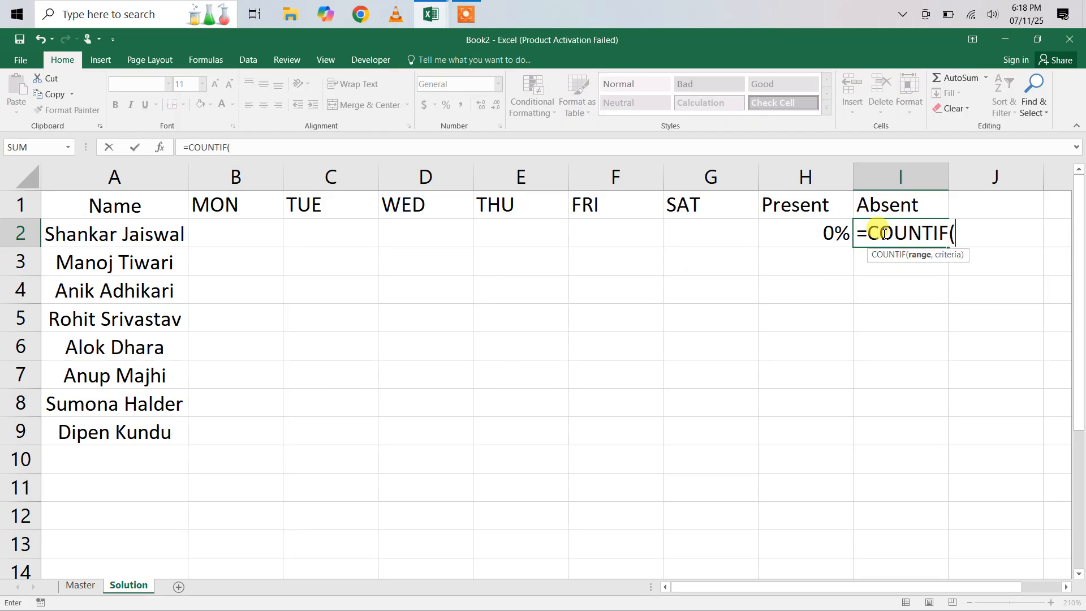
{"action": "left_click_drag", "start_coordinate": [219, 235], "coordinate": [727, 230]}
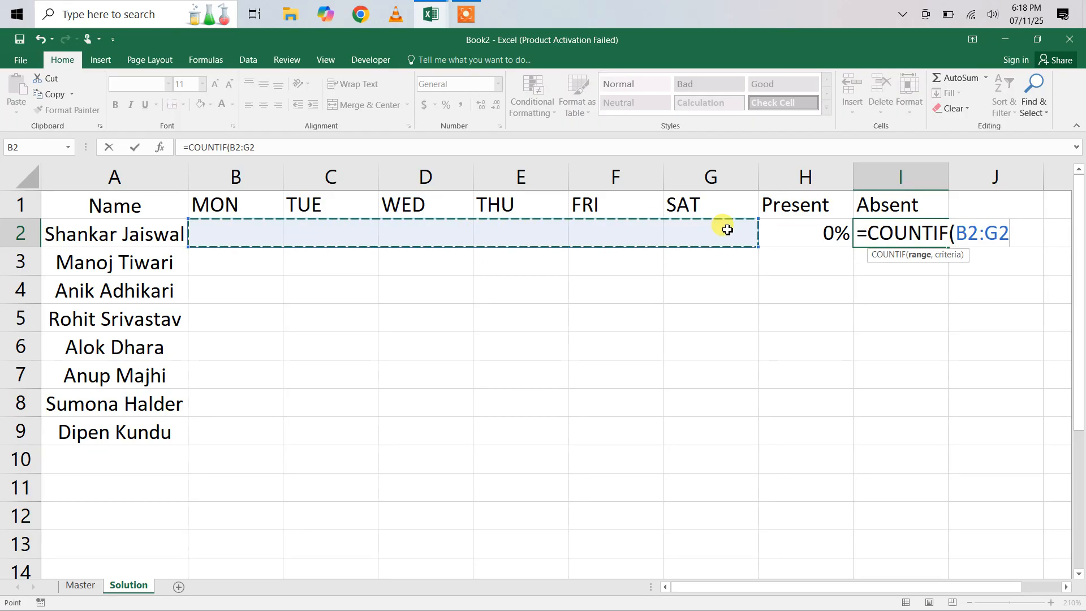
{"action": "type", "text": ","}
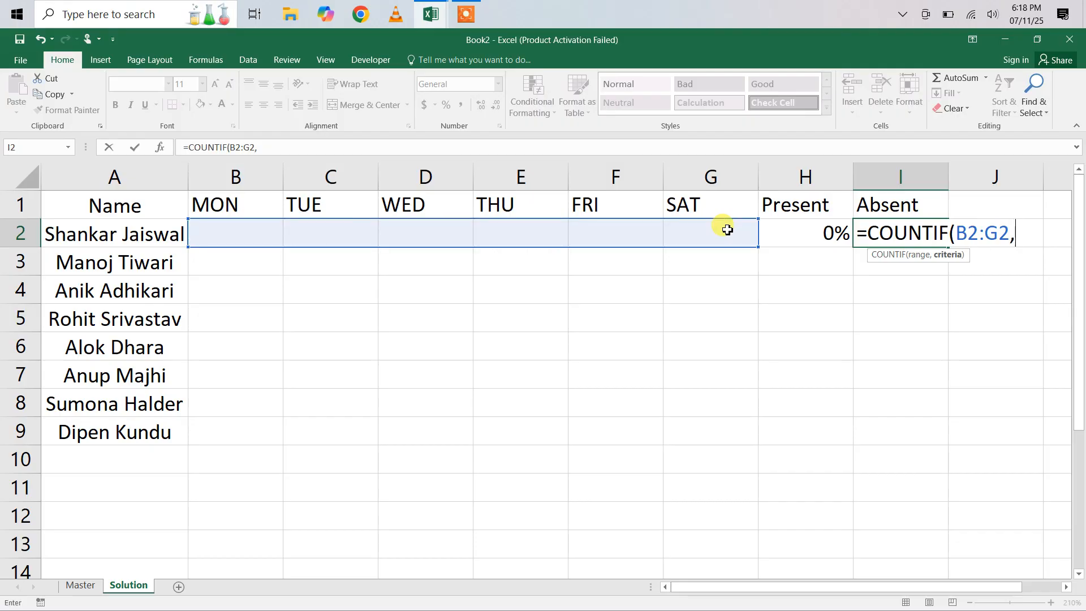
{"action": "type", "text": "0)/6"}
{"action": "key", "text": "Return"}
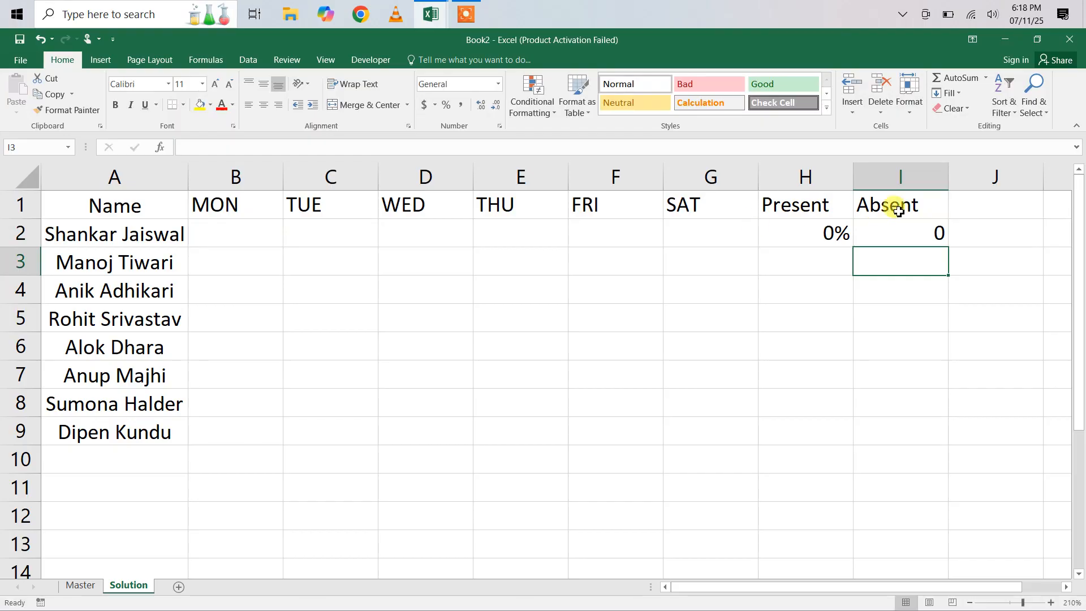
{"action": "left_click", "coordinate": [898, 228]}
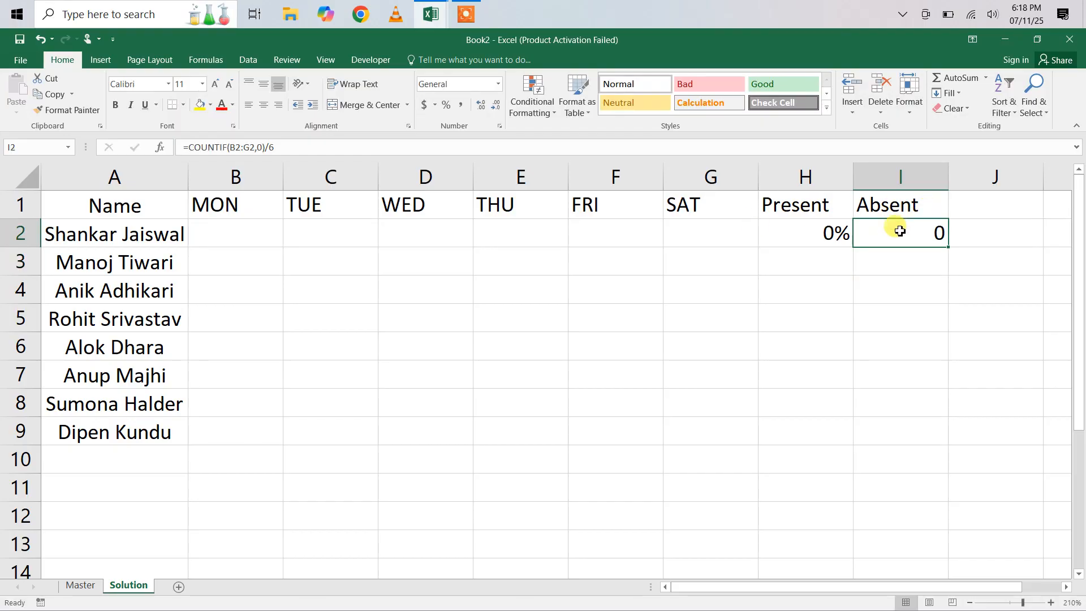
{"action": "left_click", "coordinate": [446, 105]}
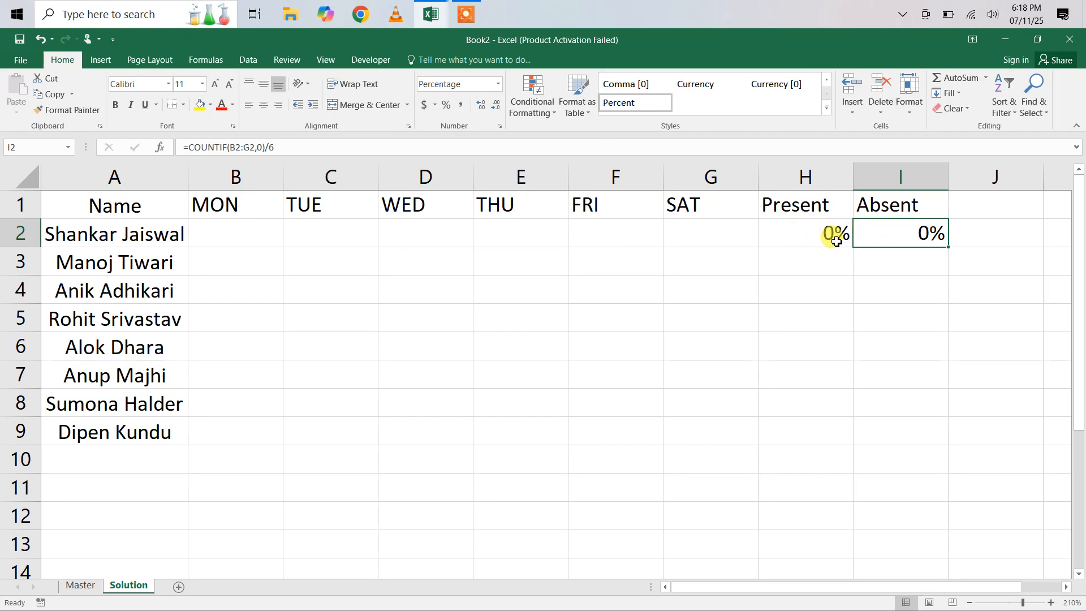
Step: Start a custom solid-fill data bar rule for cell H2, with minimum type Percent and maximum type Number
{"action": "left_click", "coordinate": [808, 235]}
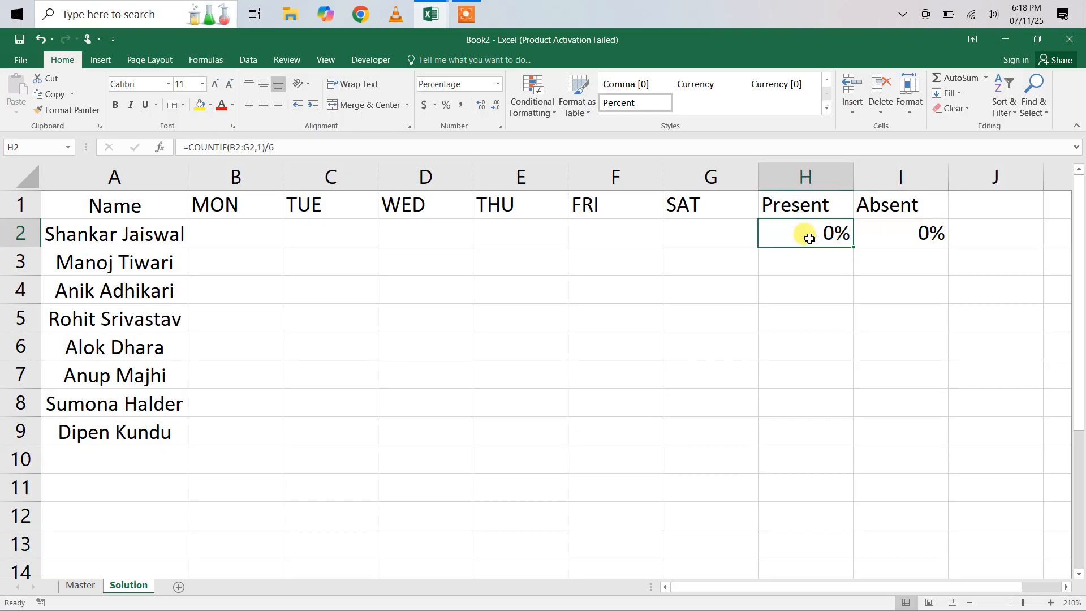
{"action": "left_click", "coordinate": [531, 110]}
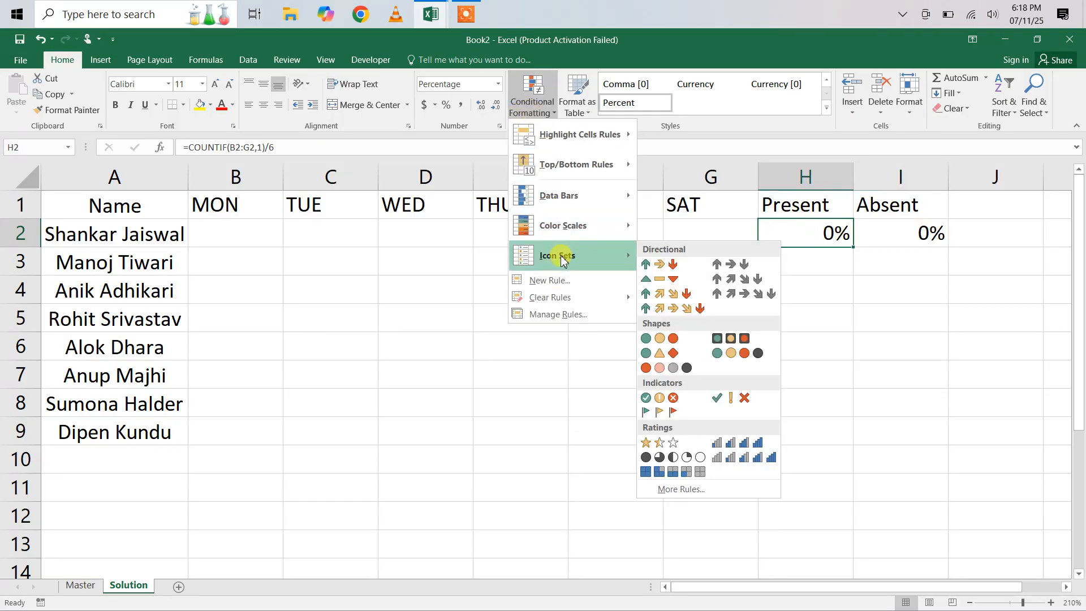
{"action": "mouse_move", "coordinate": [567, 211]}
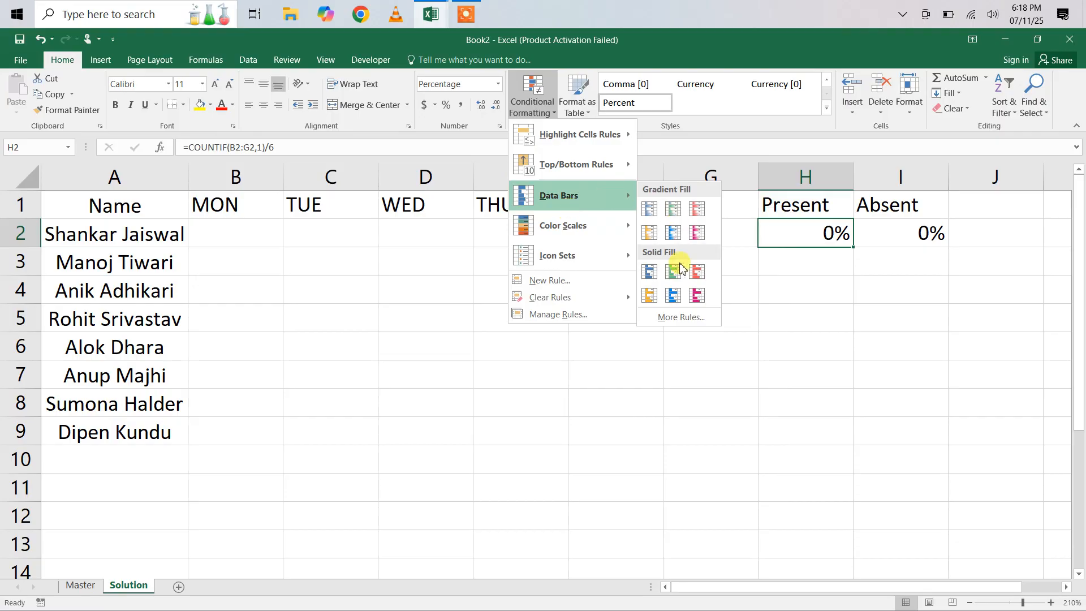
{"action": "left_click", "coordinate": [679, 318]}
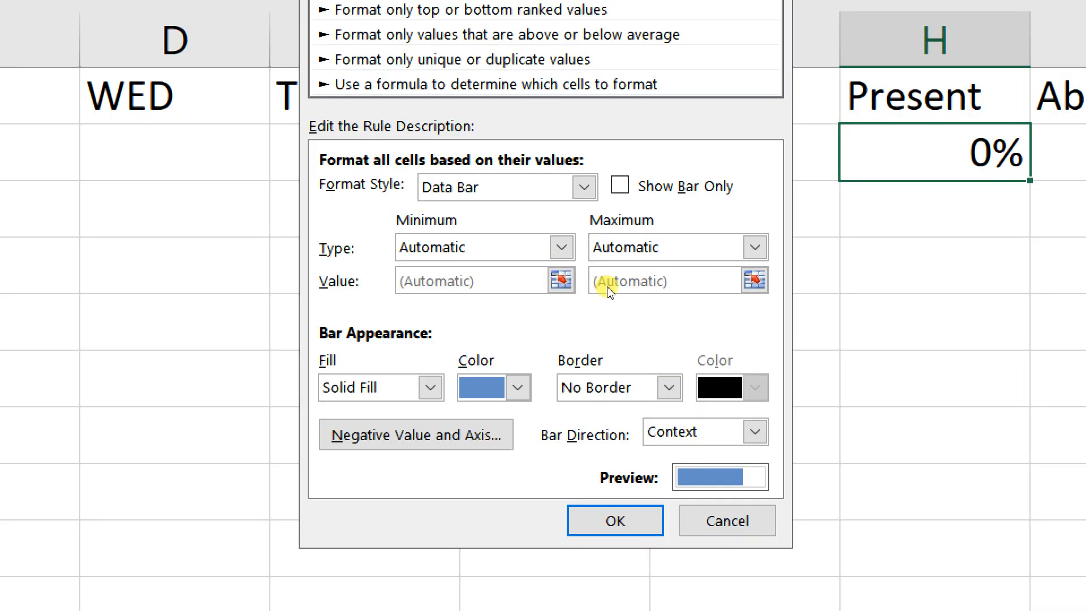
{"action": "left_click", "coordinate": [562, 247]}
{"action": "left_click", "coordinate": [570, 309]}
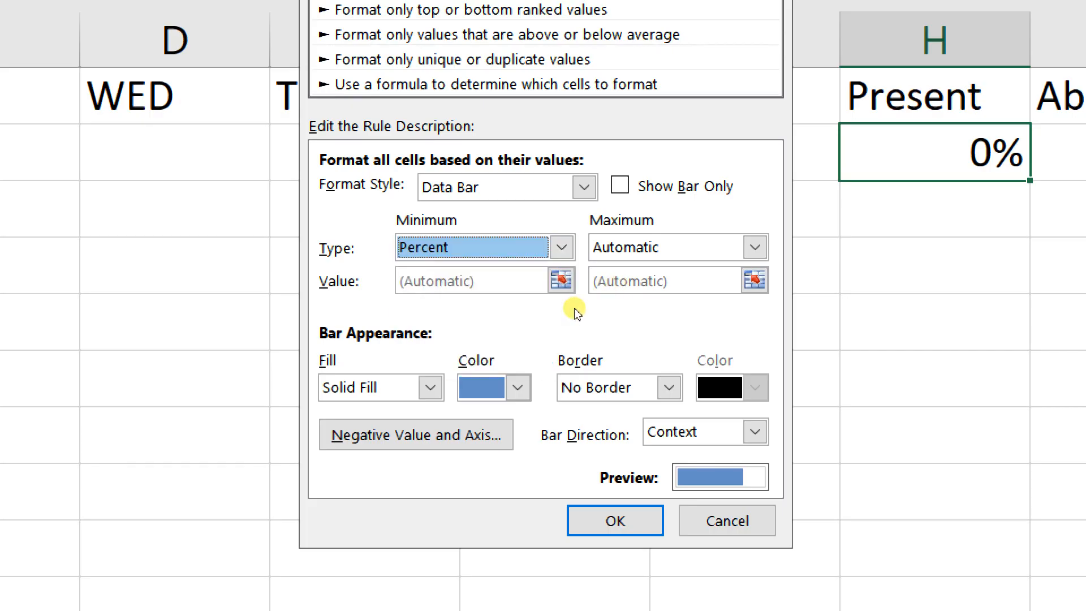
{"action": "left_click", "coordinate": [716, 249]}
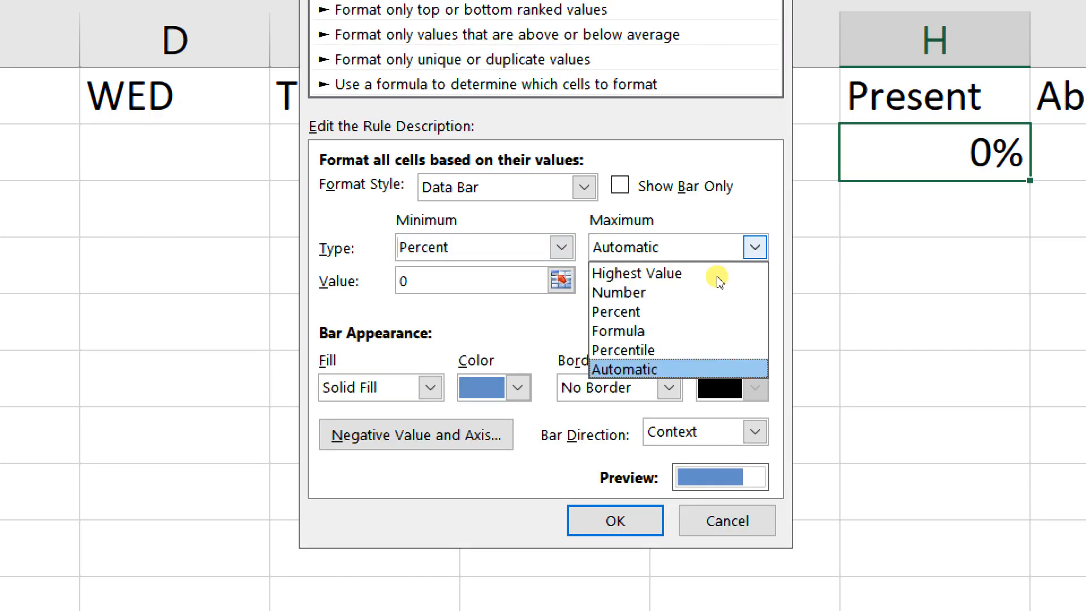
{"action": "left_click", "coordinate": [672, 303]}
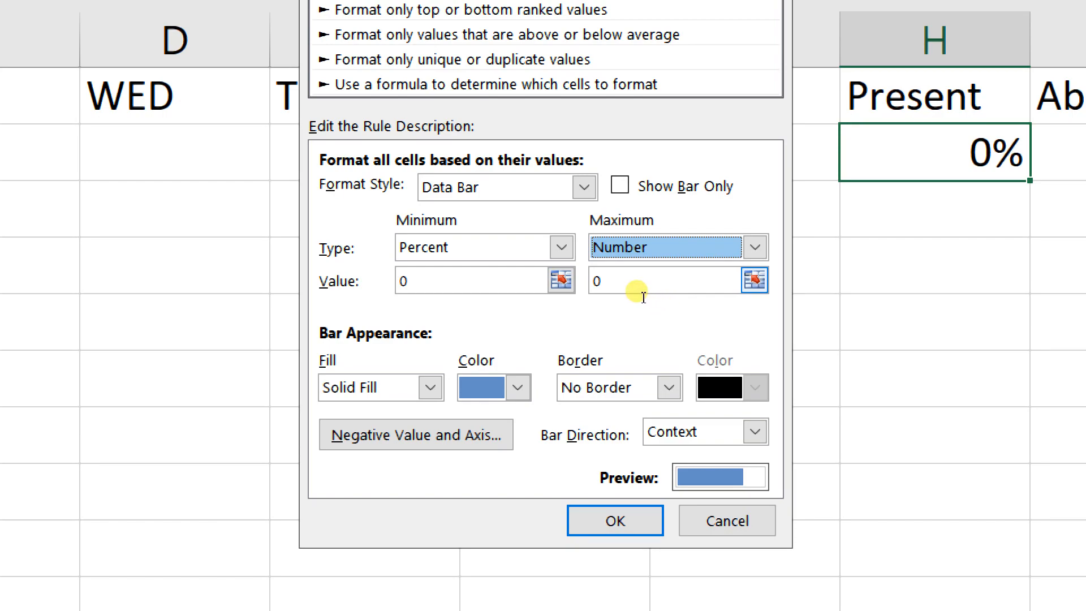
Step: Change the data bar's minimum type to Number and set its maximum value to 6
{"action": "left_click", "coordinate": [620, 288]}
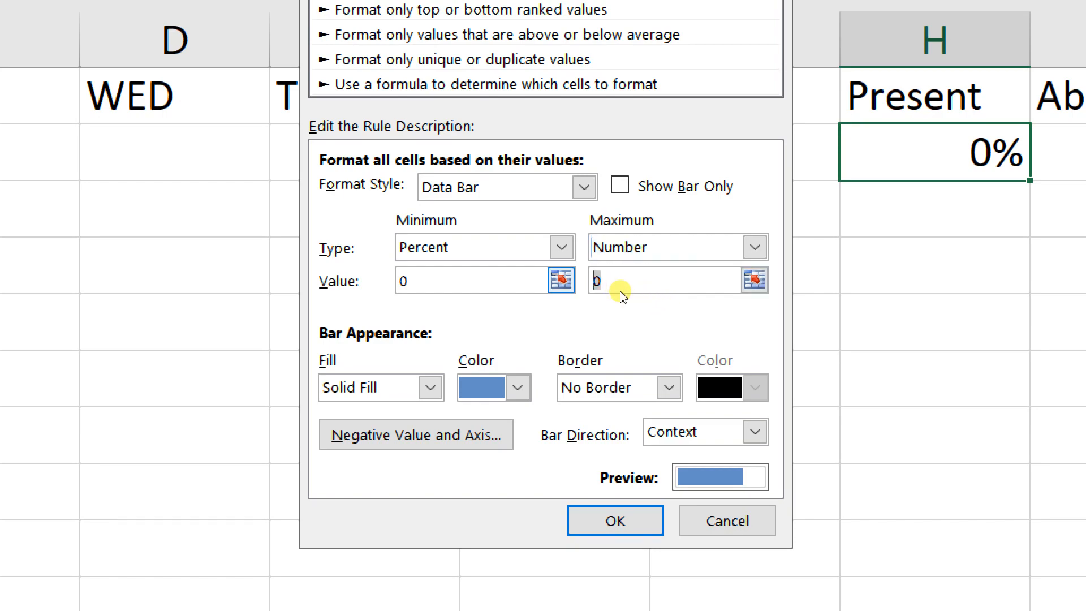
{"action": "left_click", "coordinate": [561, 247]}
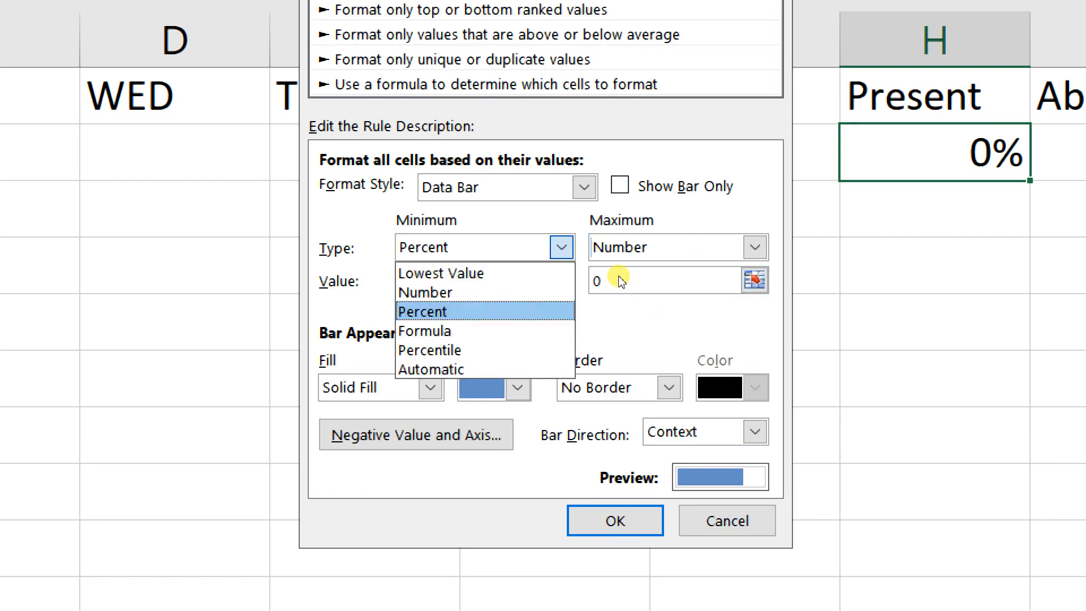
{"action": "left_click", "coordinate": [563, 305]}
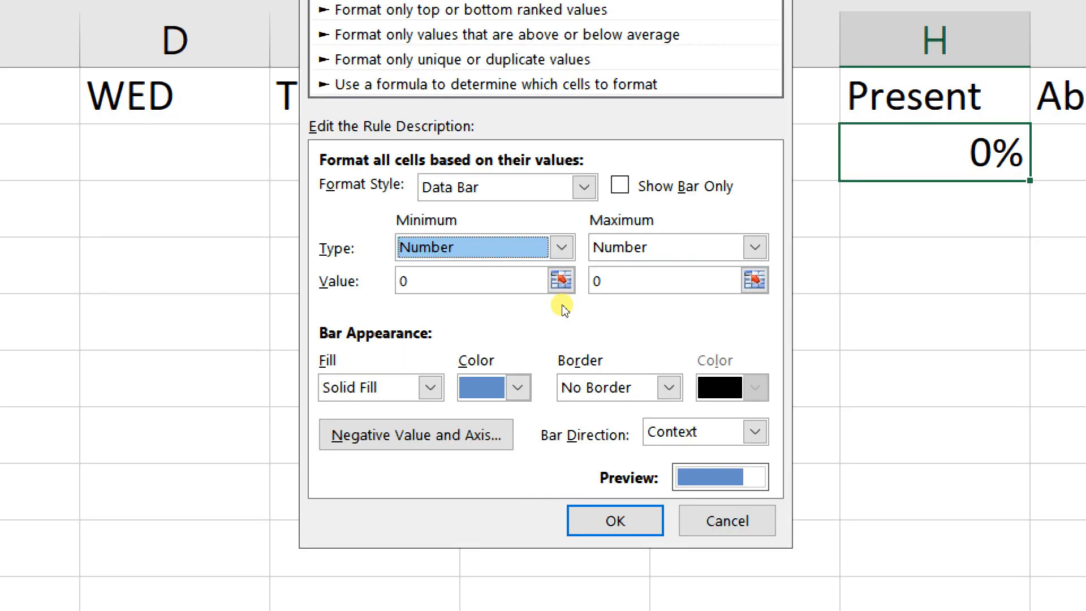
{"action": "left_click", "coordinate": [629, 289]}
{"action": "type", "text": "6"}
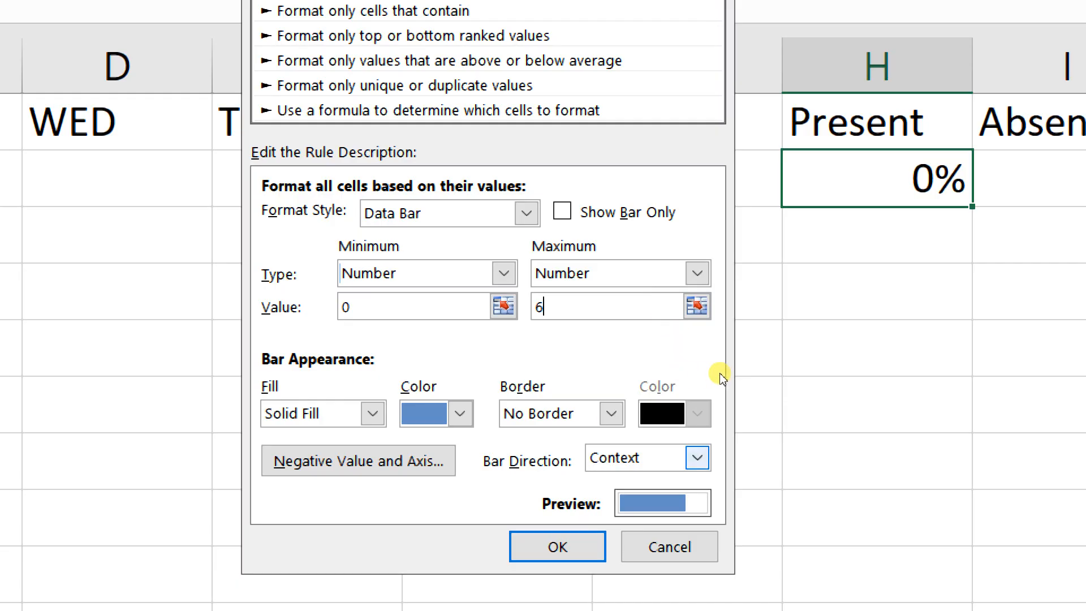
Step: Set the bar direction to Left-to-Right, choose a light green bar color, and apply the data bar rule
{"action": "left_click", "coordinate": [697, 458]}
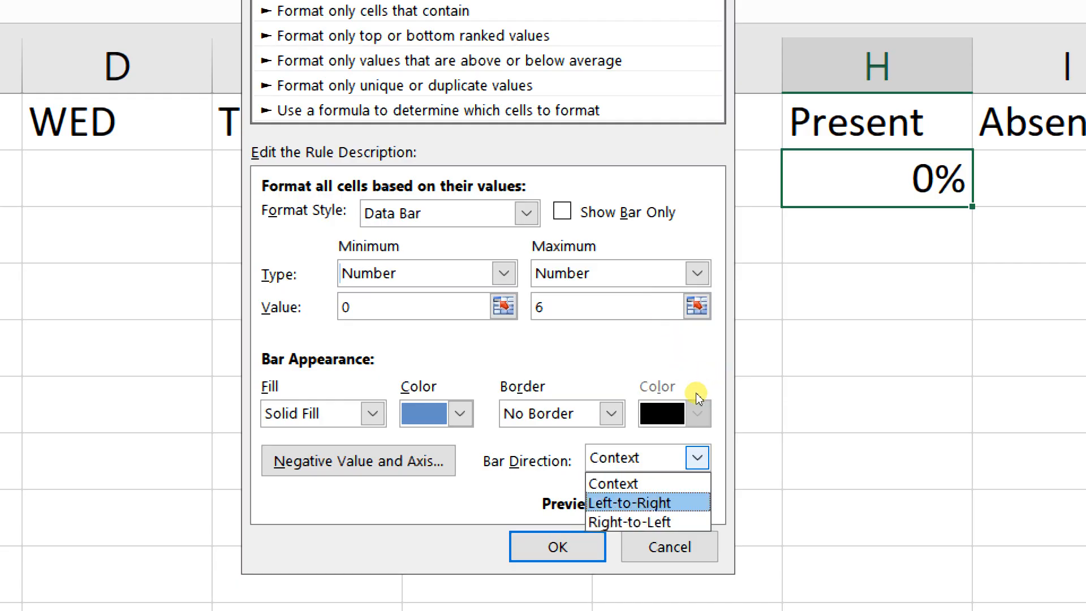
{"action": "left_click", "coordinate": [649, 503]}
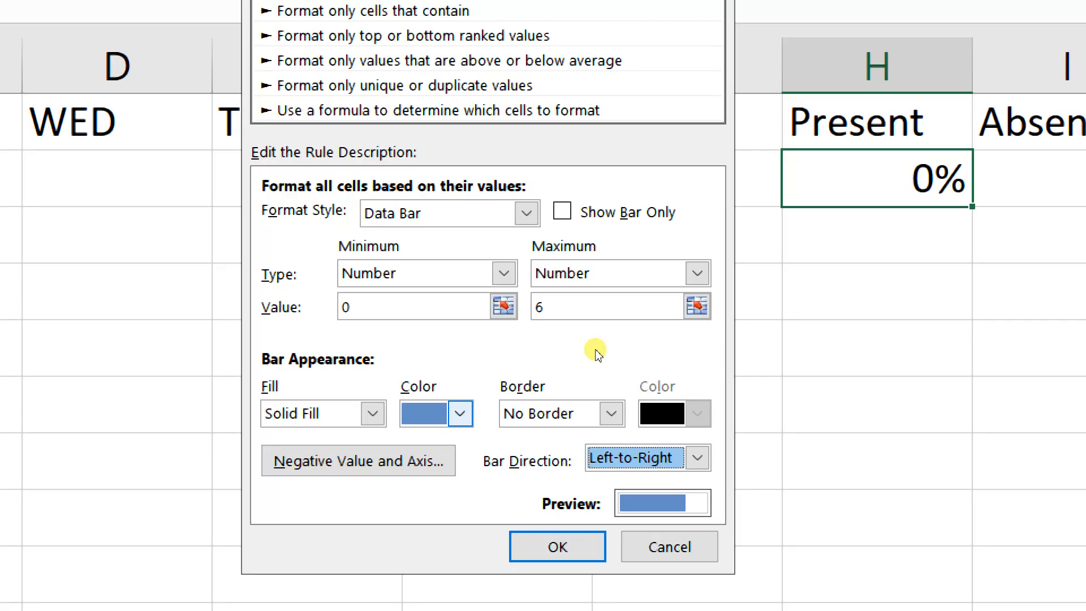
{"action": "left_click", "coordinate": [460, 414]}
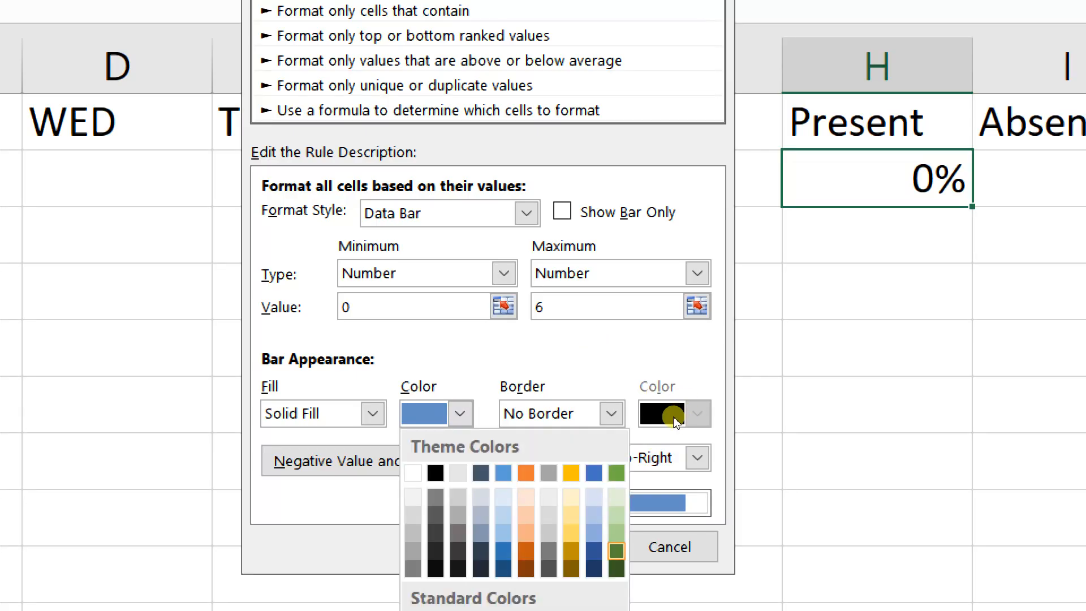
{"action": "left_click", "coordinate": [616, 532]}
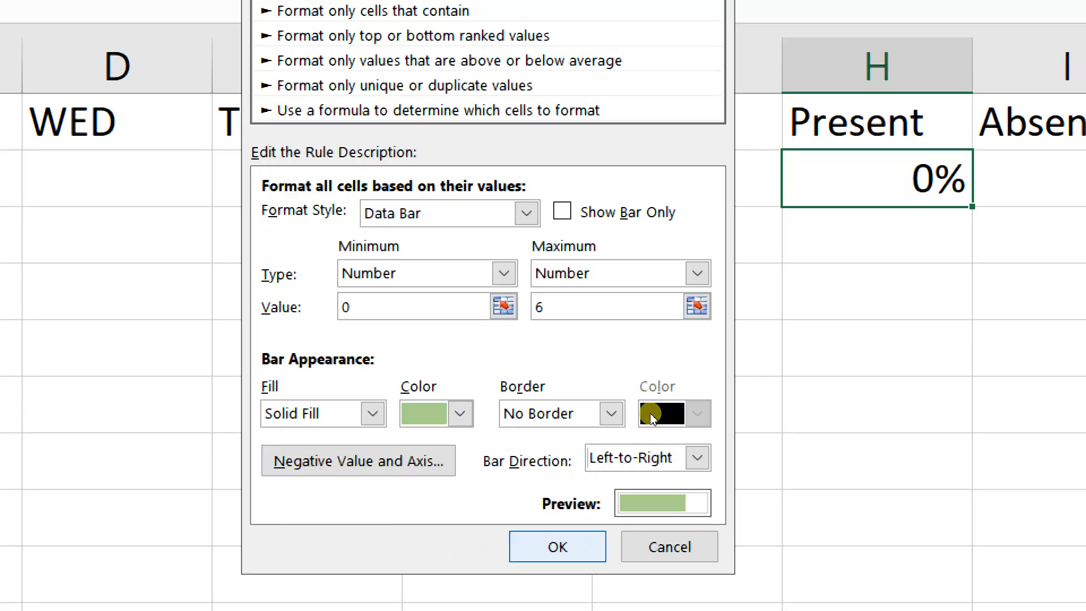
{"action": "left_click", "coordinate": [559, 546]}
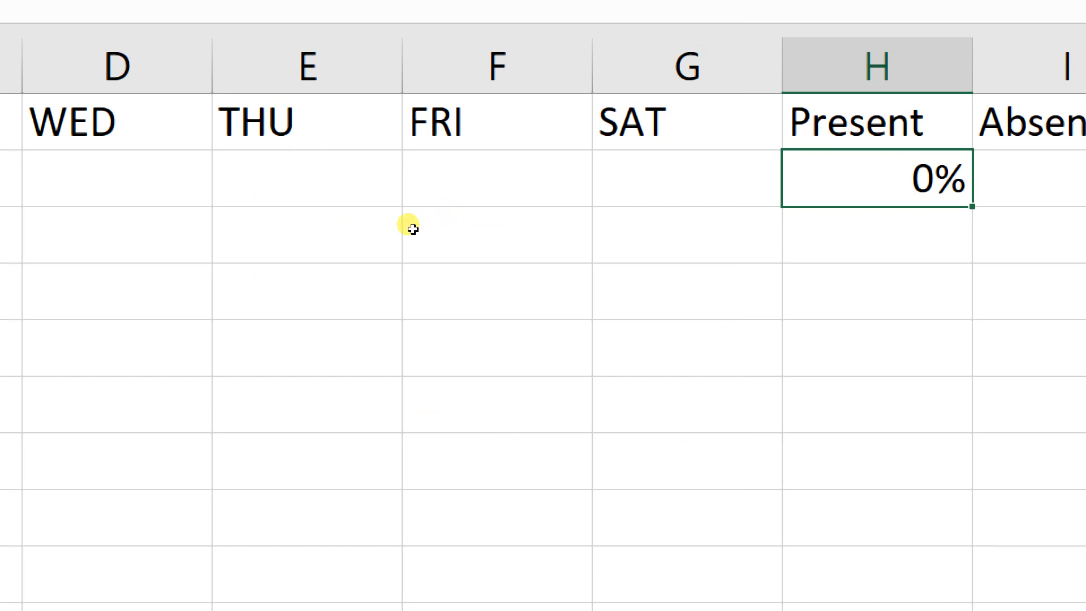
Step: Enter 1 in the WED cell D2 and close the screen magnifier
{"action": "key", "text": "Left"}
{"action": "key", "text": "Left"}
{"action": "key", "text": "Left"}
{"action": "key", "text": "Left"}
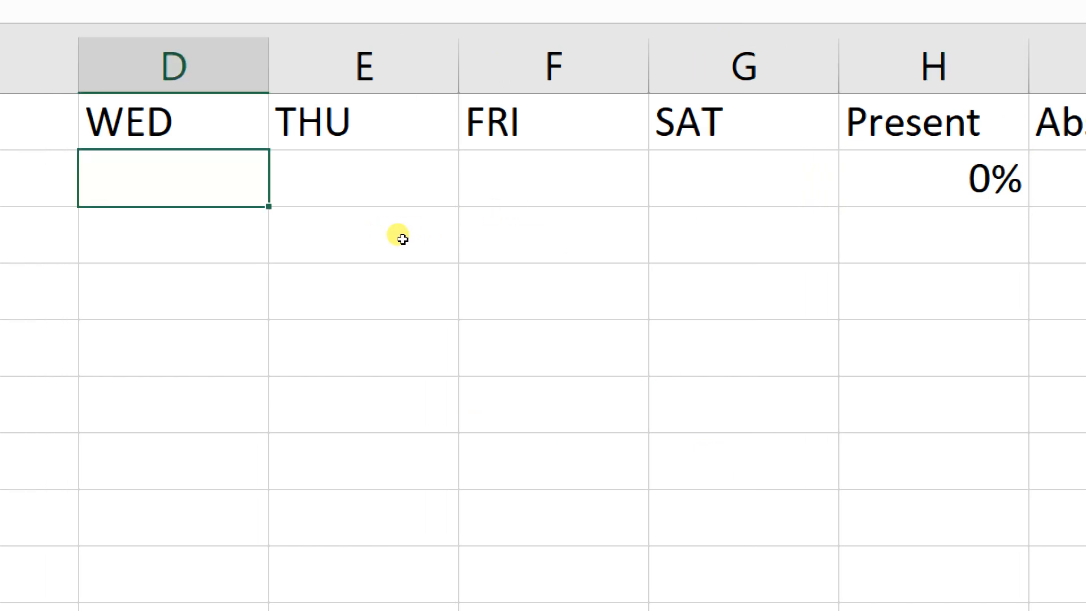
{"action": "type", "text": "1"}
{"action": "key", "text": "Tab"}
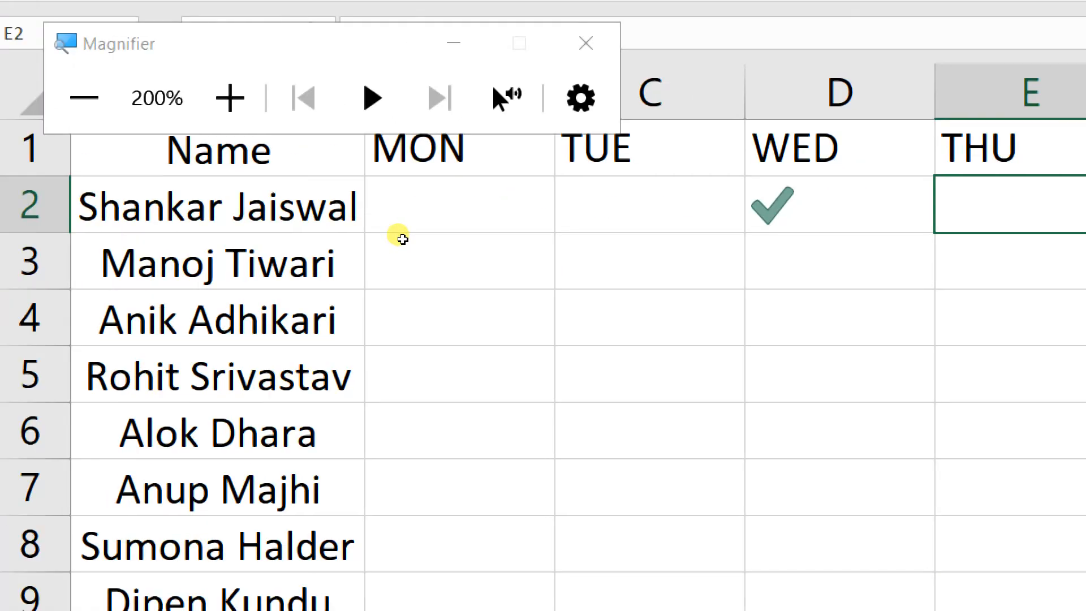
{"action": "key", "text": "super+Escape"}
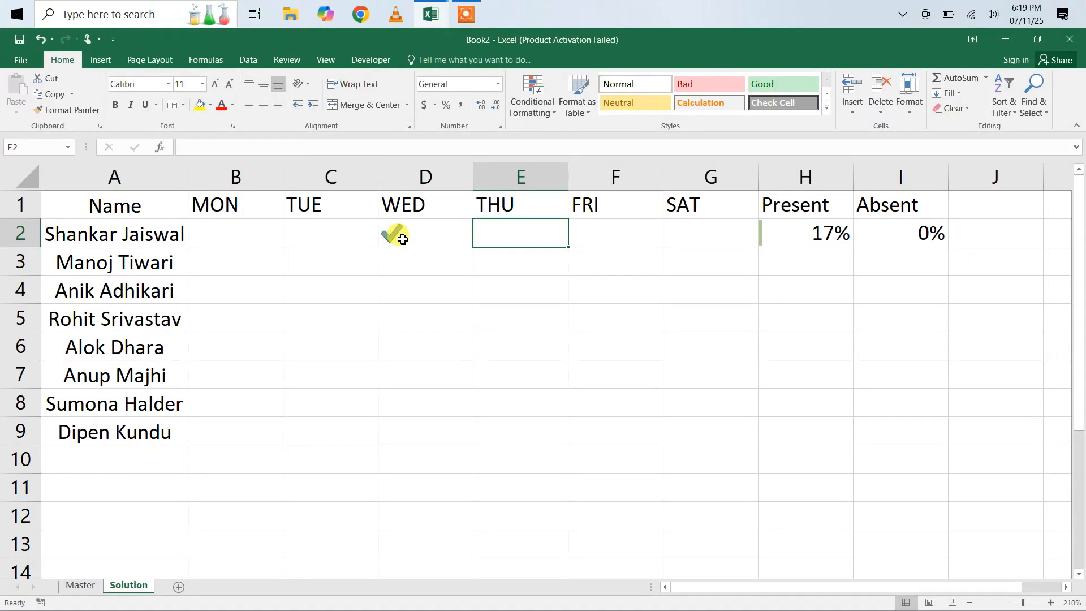
Step: Fill the MON to SAT cells B2:G2 with the value 1 all at once
{"action": "left_click", "coordinate": [236, 237]}
{"action": "key", "text": "shift+Right"}
{"action": "key", "text": "shift+Right"}
{"action": "key", "text": "shift+Right"}
{"action": "key", "text": "shift+Right"}
{"action": "key", "text": "shift+Right"}
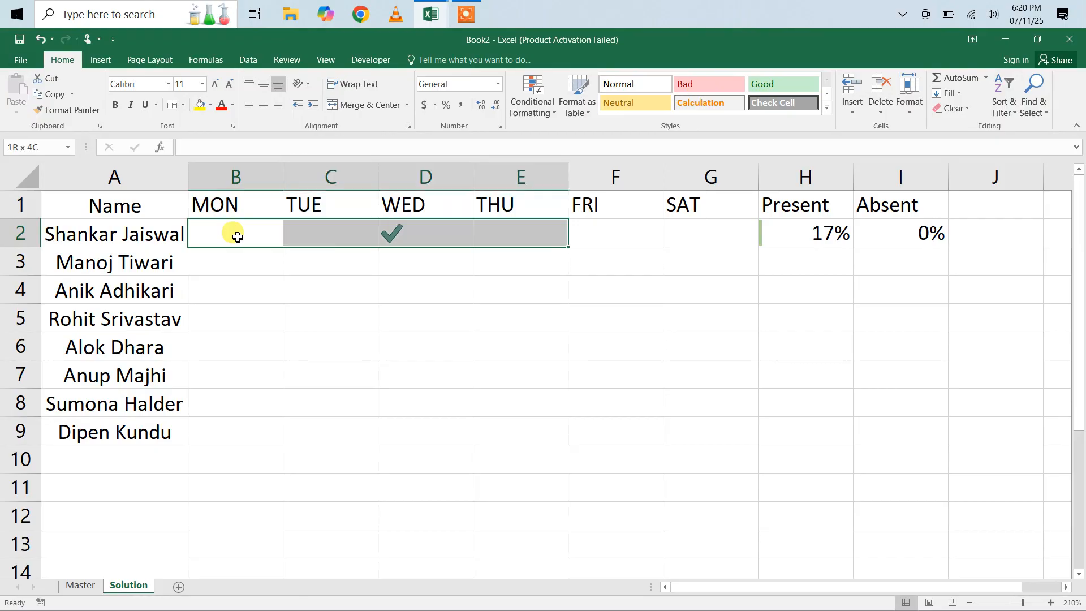
{"action": "type", "text": "1"}
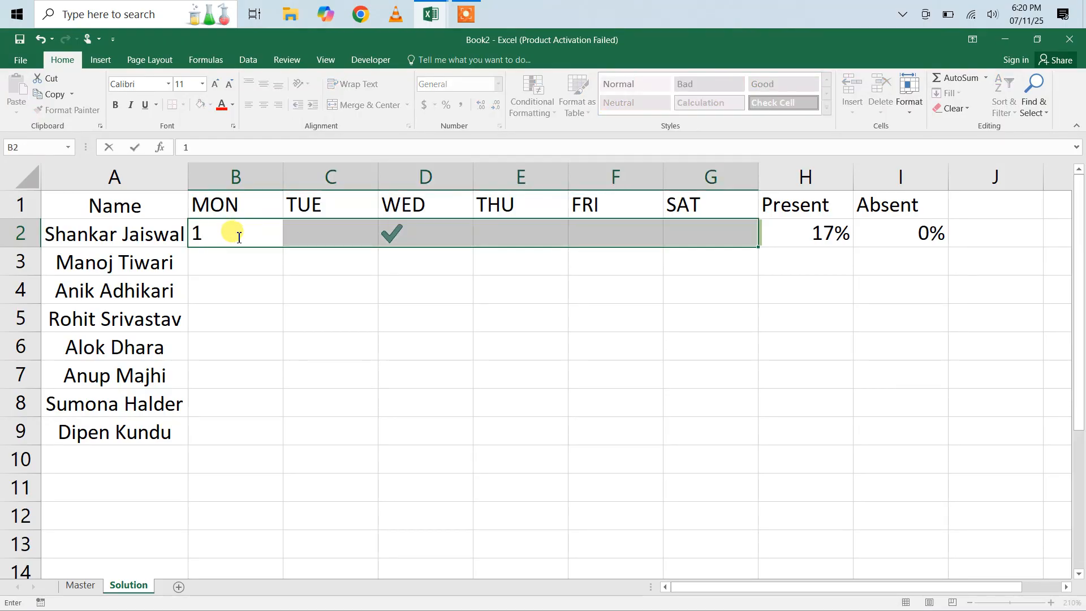
{"action": "key", "text": "ctrl+Return"}
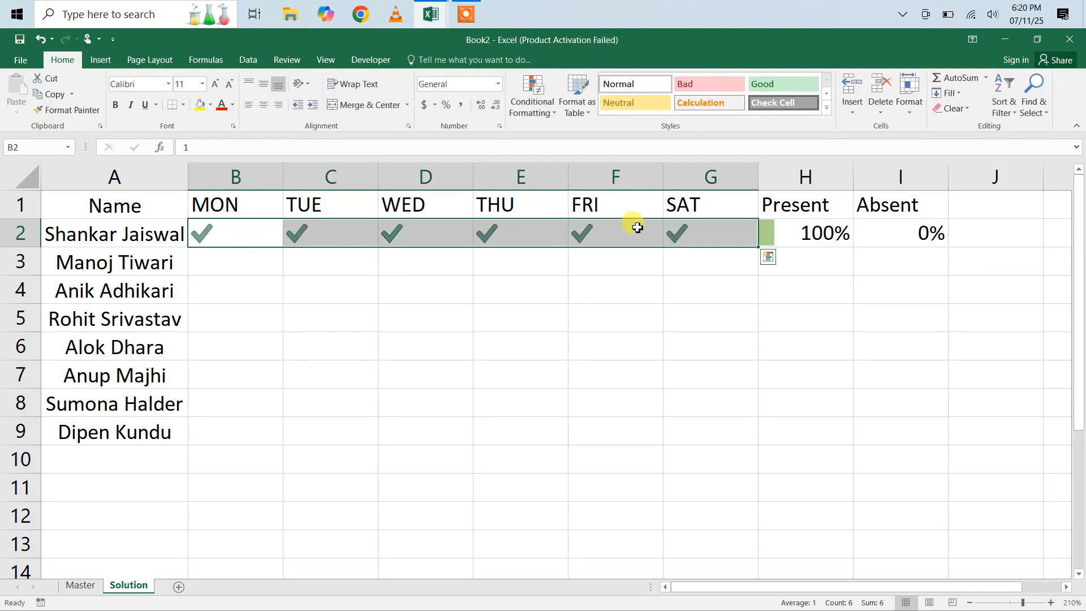
Step: Edit the data bar rule on Present cell H2 to use Percent for both types, with minimum 0 and maximum 100
{"action": "left_click", "coordinate": [791, 236]}
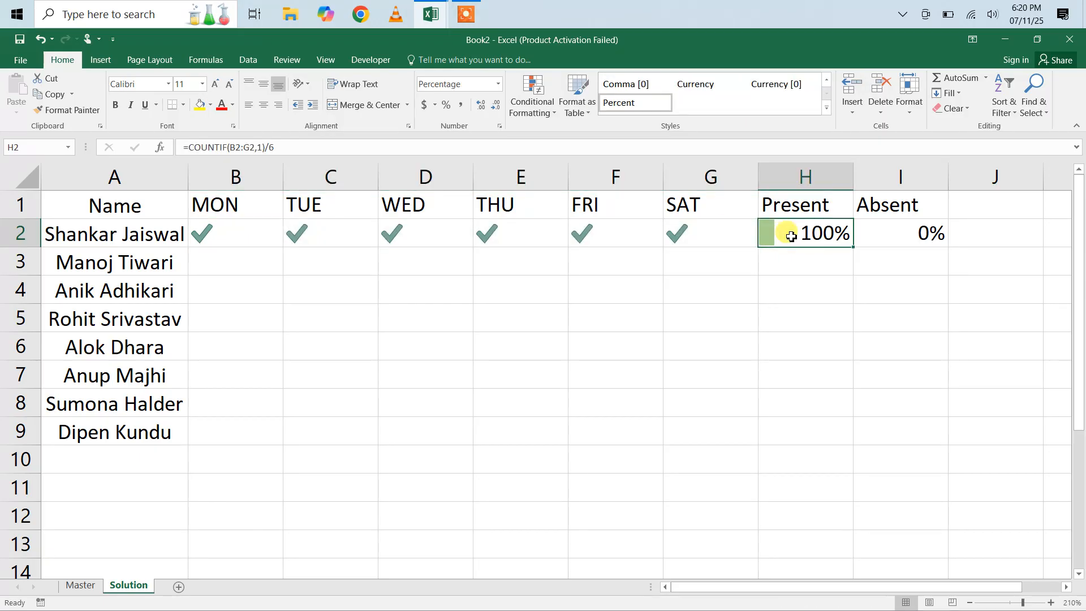
{"action": "left_click", "coordinate": [537, 113]}
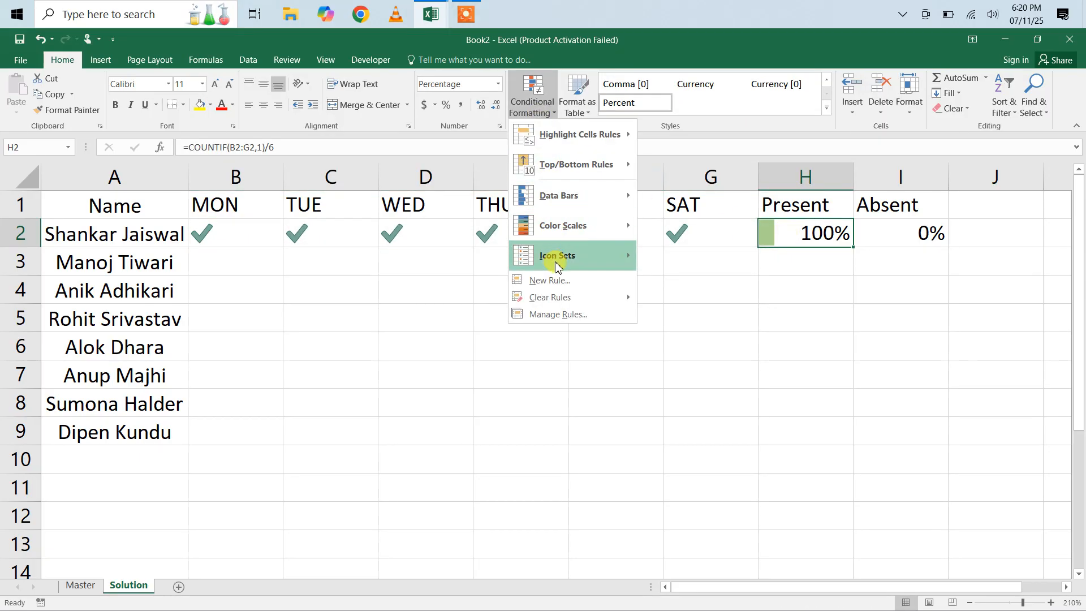
{"action": "left_click", "coordinate": [559, 314]}
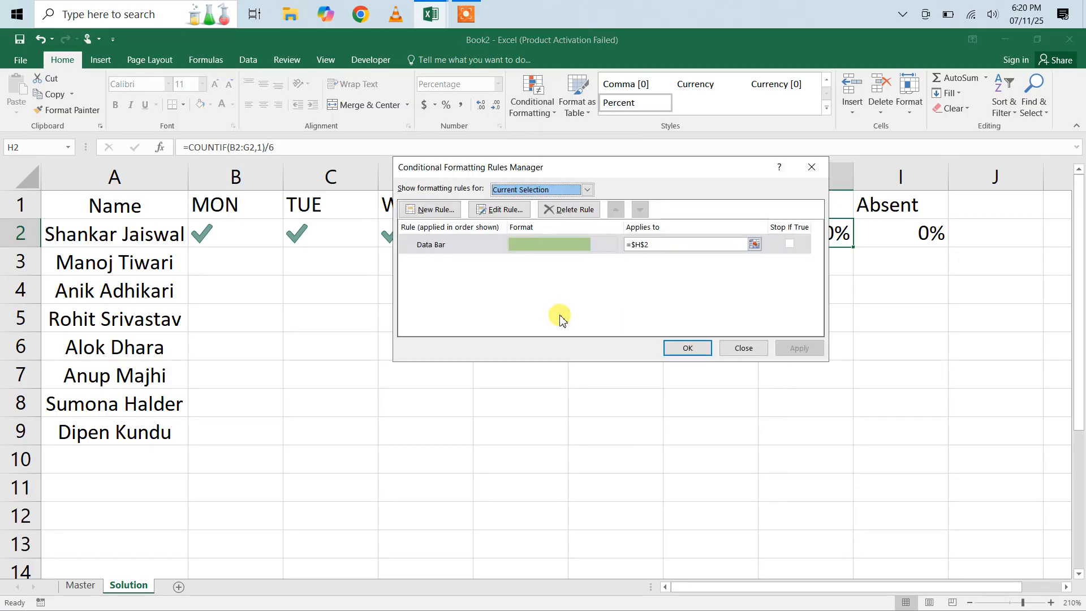
{"action": "left_click", "coordinate": [496, 211]}
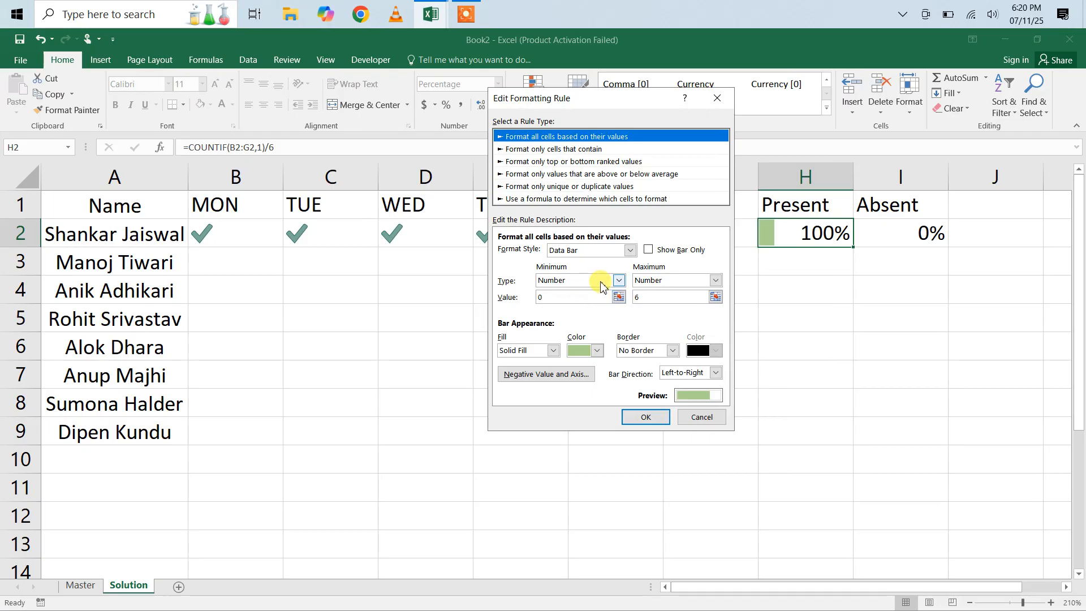
{"action": "left_click", "coordinate": [619, 281]}
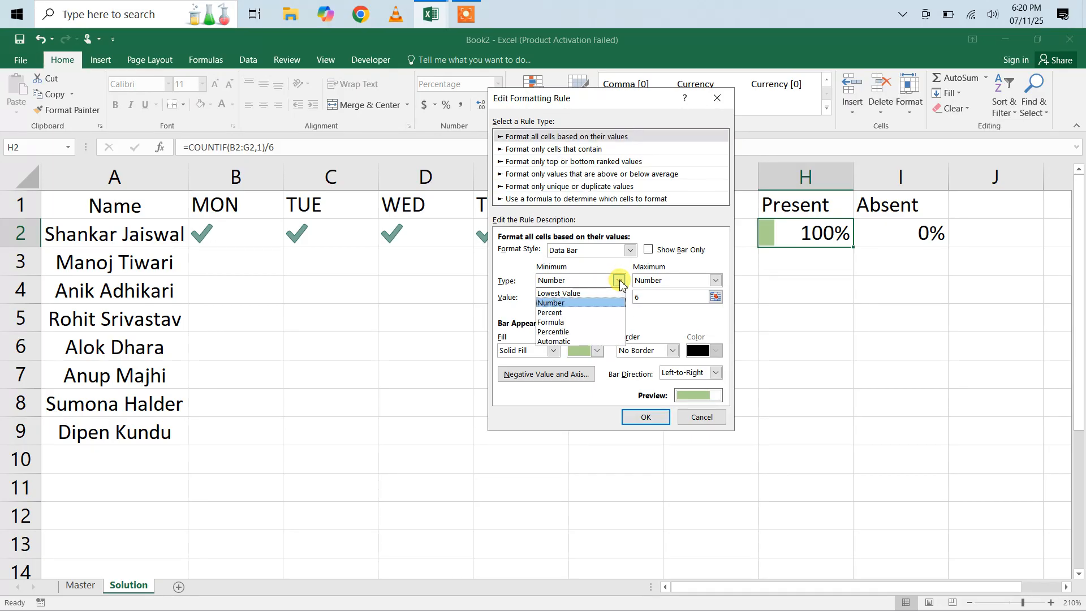
{"action": "left_click", "coordinate": [578, 313]}
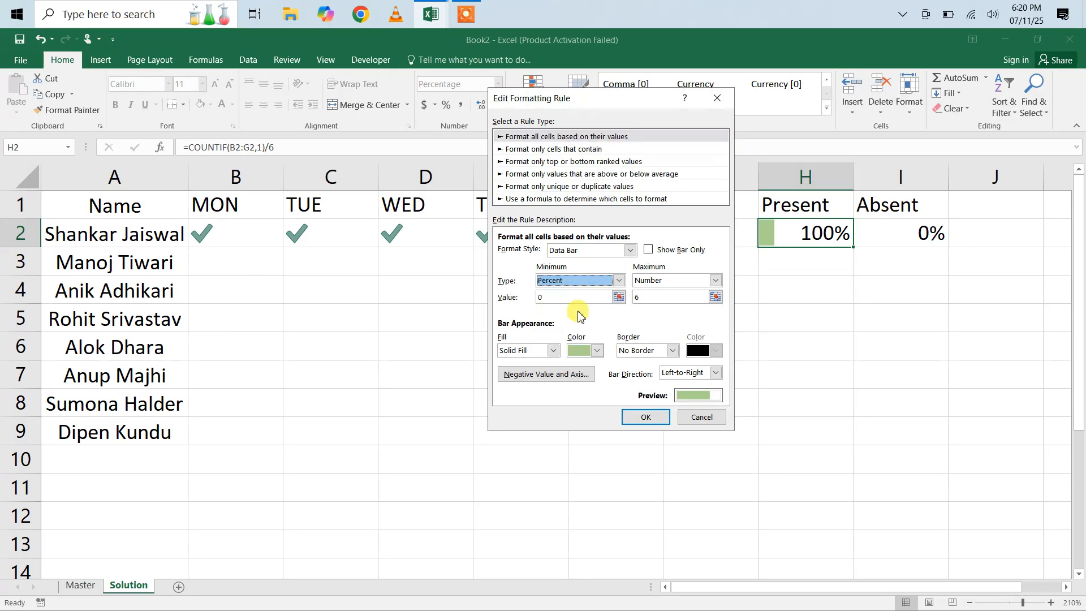
{"action": "left_click", "coordinate": [715, 280]}
{"action": "left_click", "coordinate": [673, 312]}
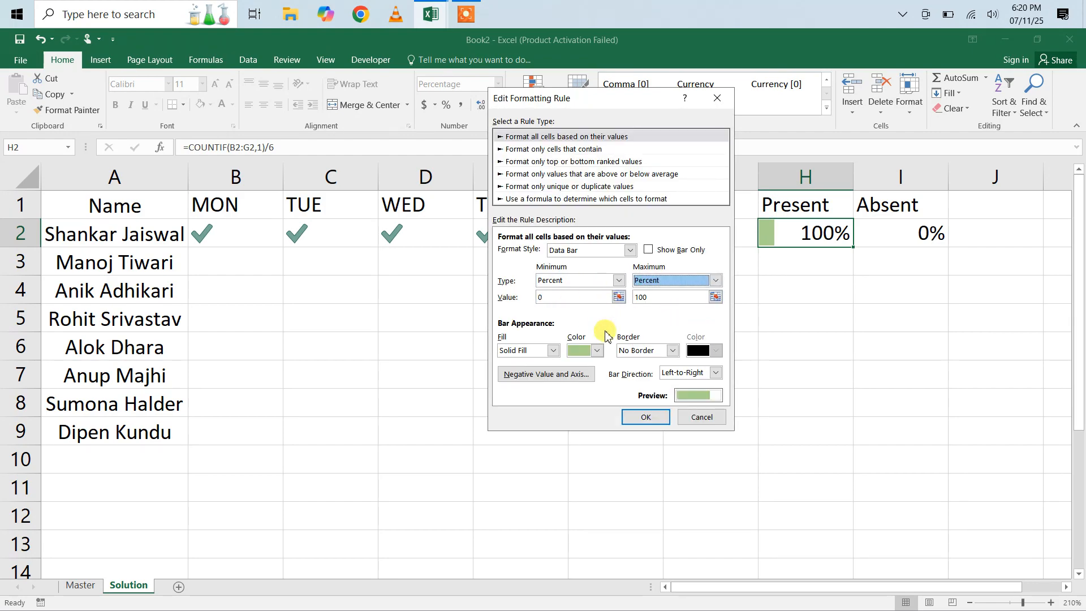
{"action": "left_click", "coordinate": [639, 417]}
{"action": "left_click", "coordinate": [797, 348]}
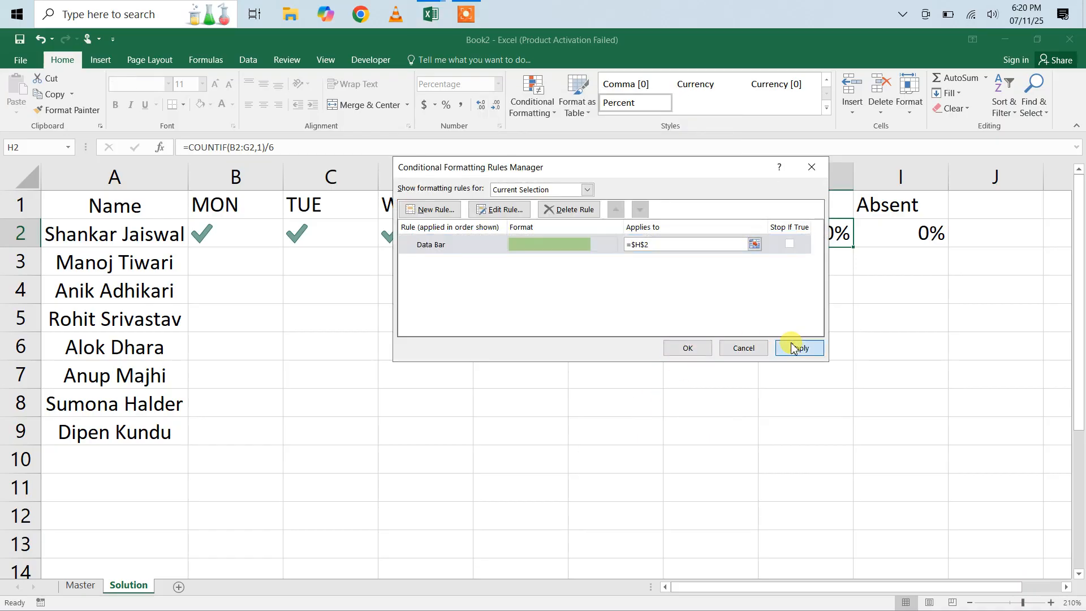
{"action": "left_click", "coordinate": [696, 349]}
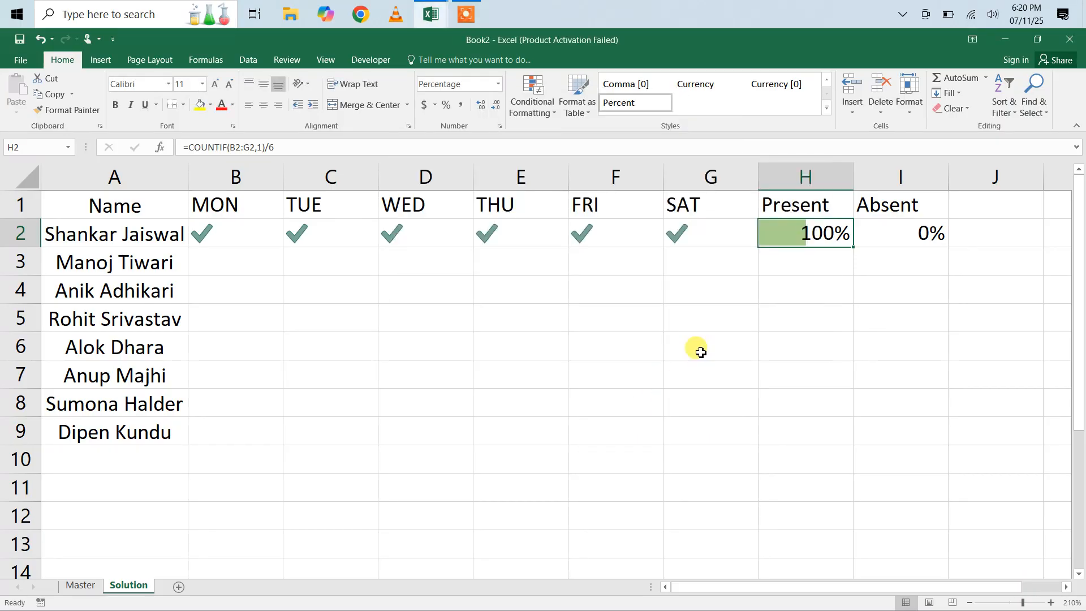
Step: Enter 0 in the SAT cell G2 to mark an absence
{"action": "left_click", "coordinate": [678, 237]}
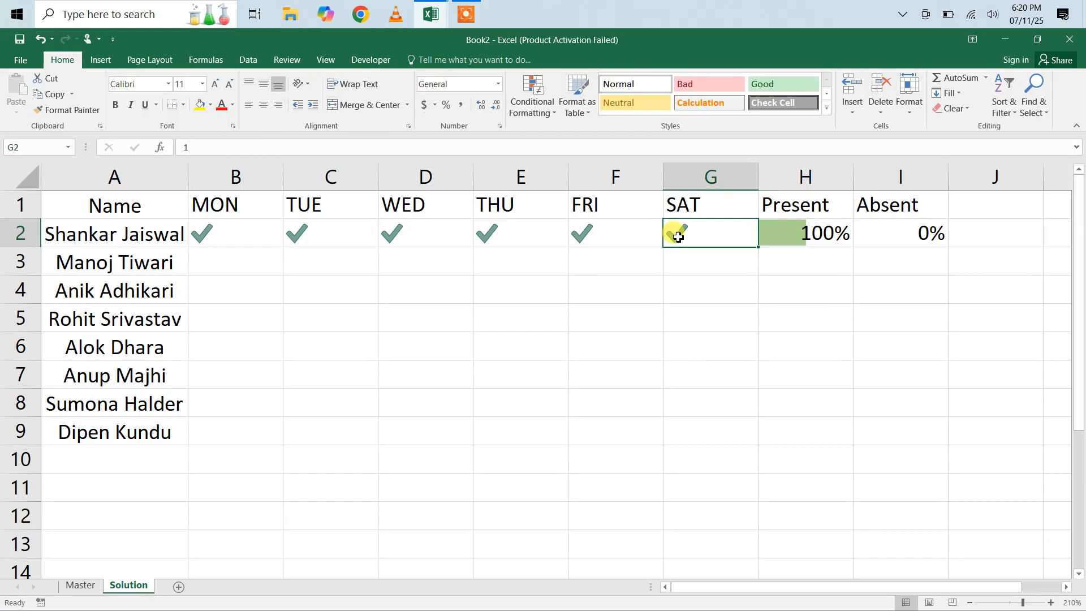
{"action": "type", "text": "0"}
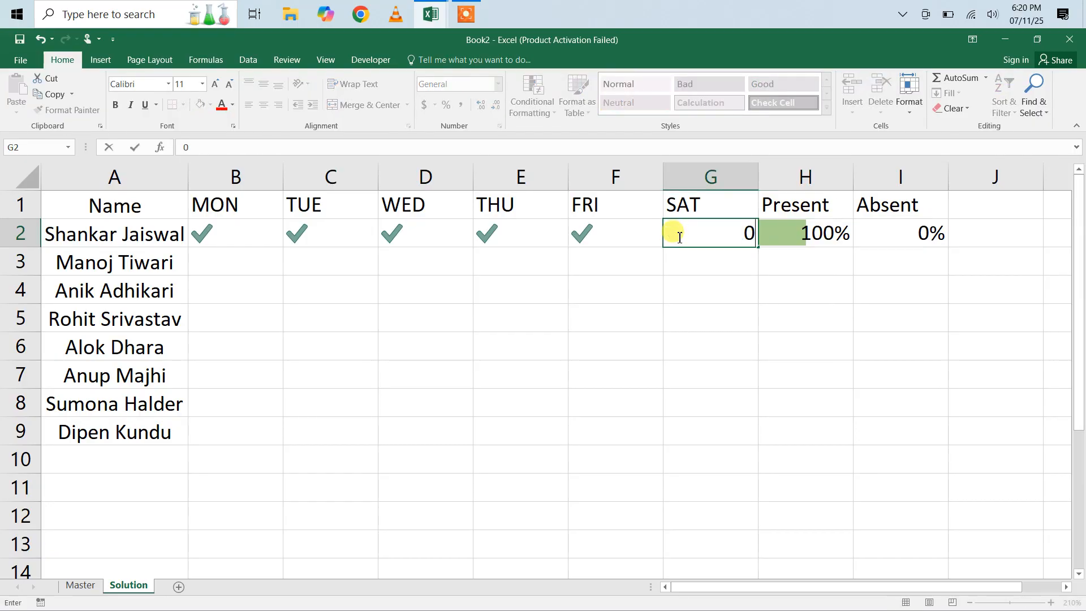
{"action": "key", "text": "Left"}
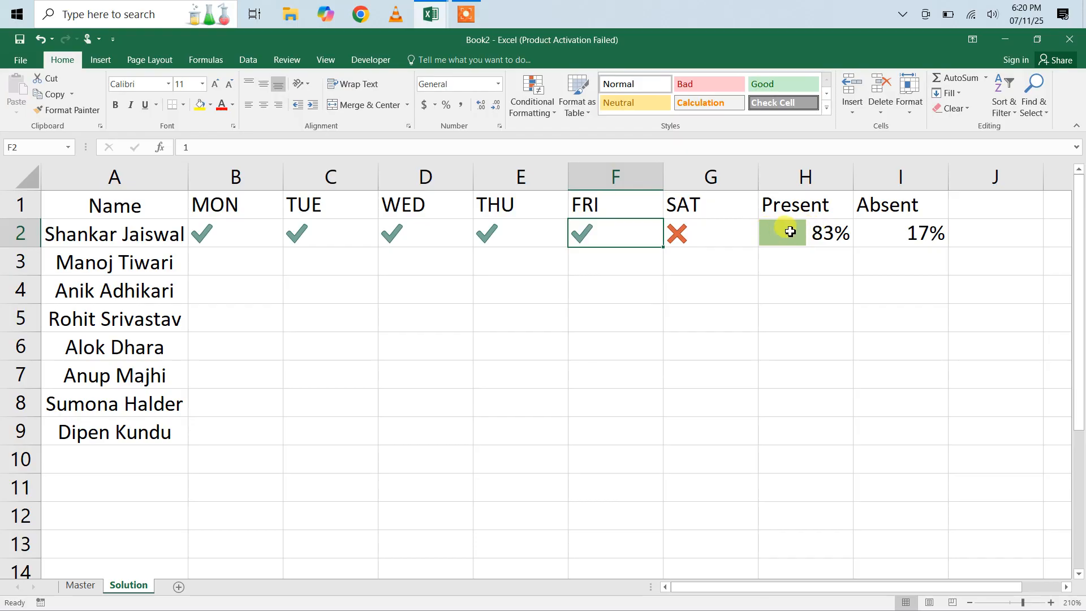
Step: Start a custom data bar rule for Absent cell I2 with Percent as both the minimum and maximum type
{"action": "left_click", "coordinate": [877, 231]}
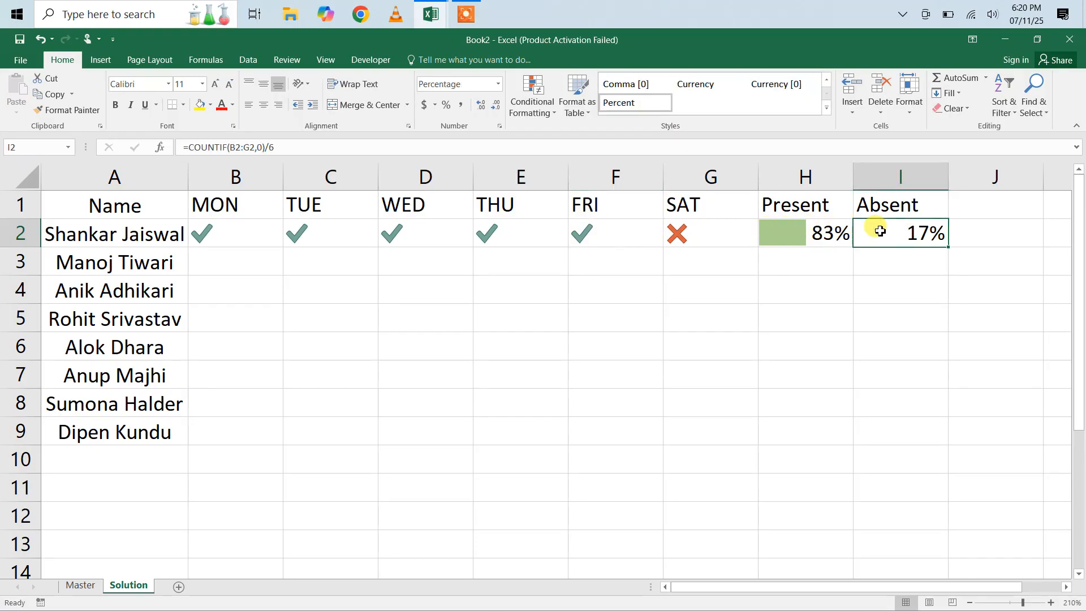
{"action": "left_click", "coordinate": [531, 111]}
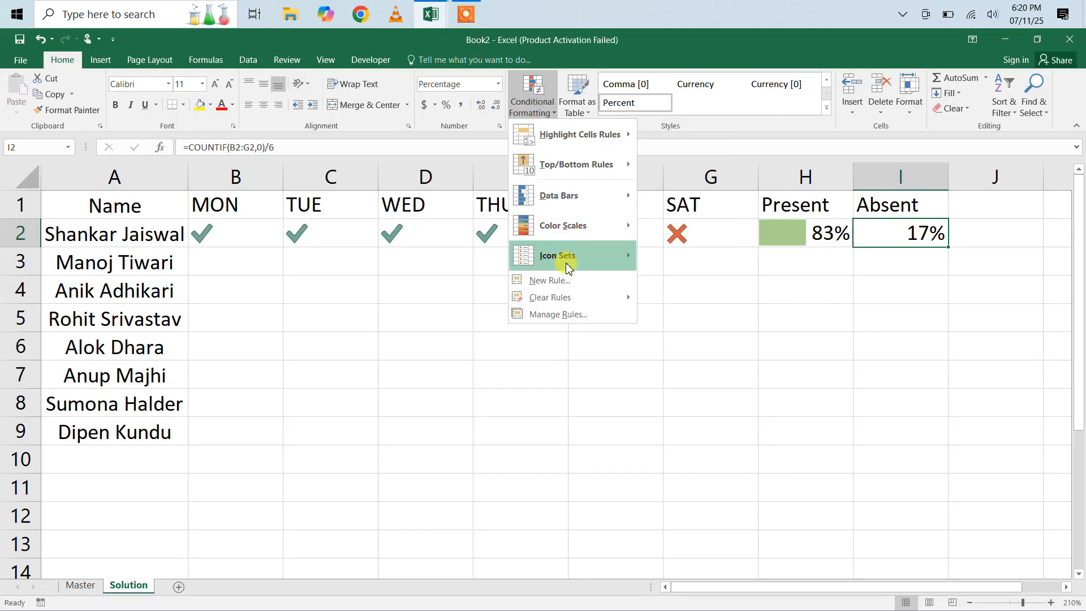
{"action": "mouse_move", "coordinate": [583, 220]}
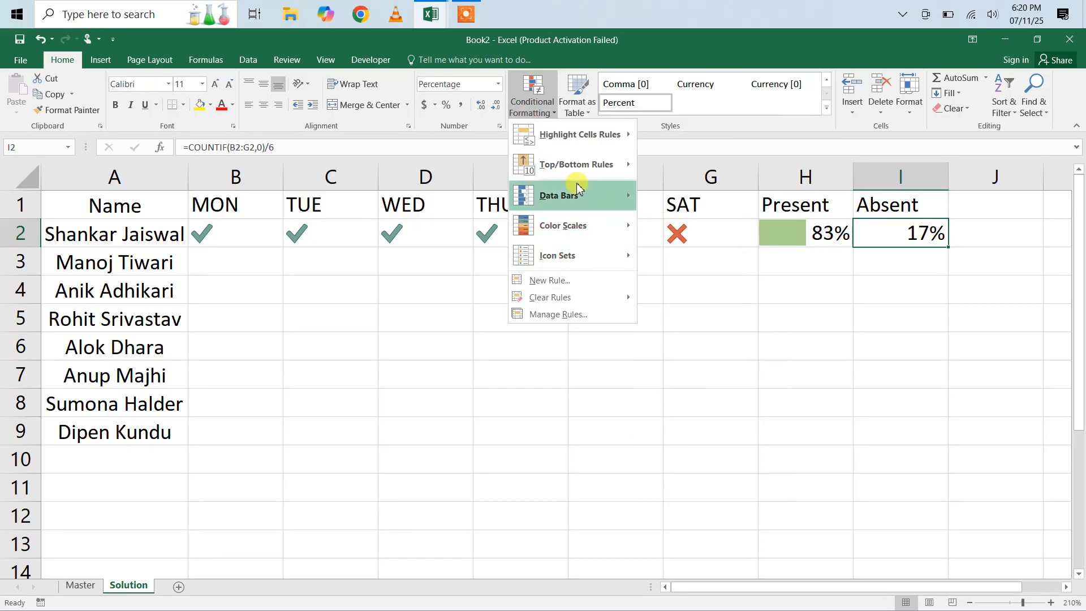
{"action": "mouse_move", "coordinate": [575, 196]}
{"action": "left_click", "coordinate": [668, 318]}
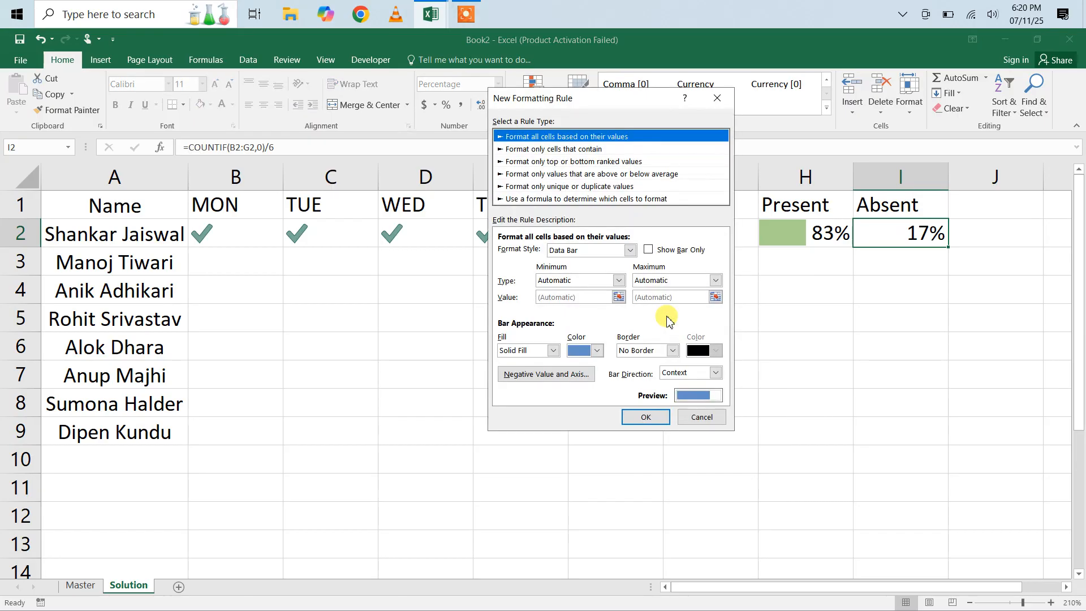
{"action": "left_click", "coordinate": [618, 281]}
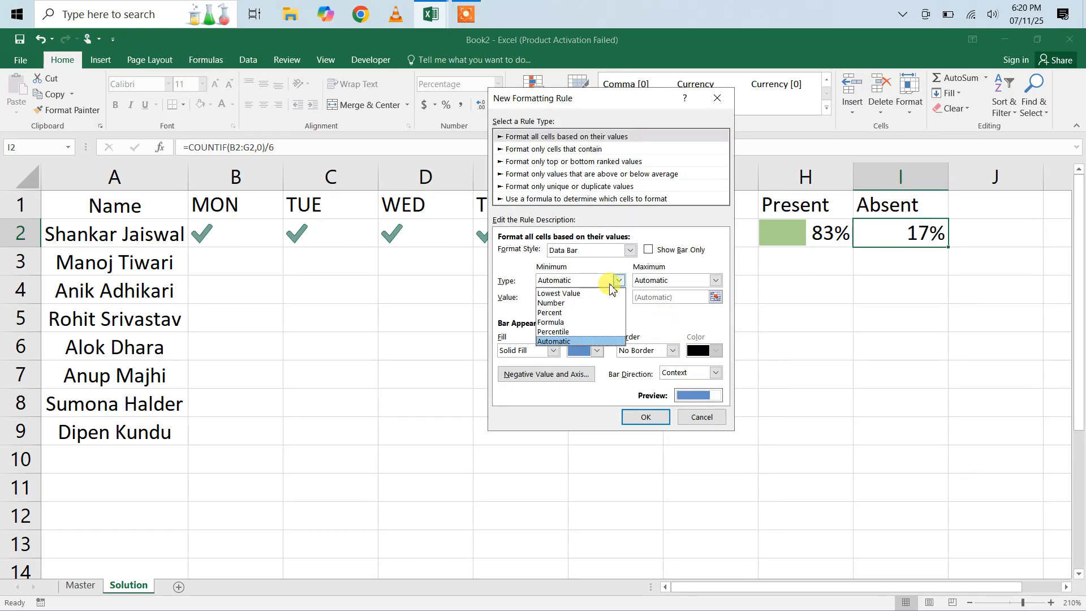
{"action": "left_click", "coordinate": [577, 313]}
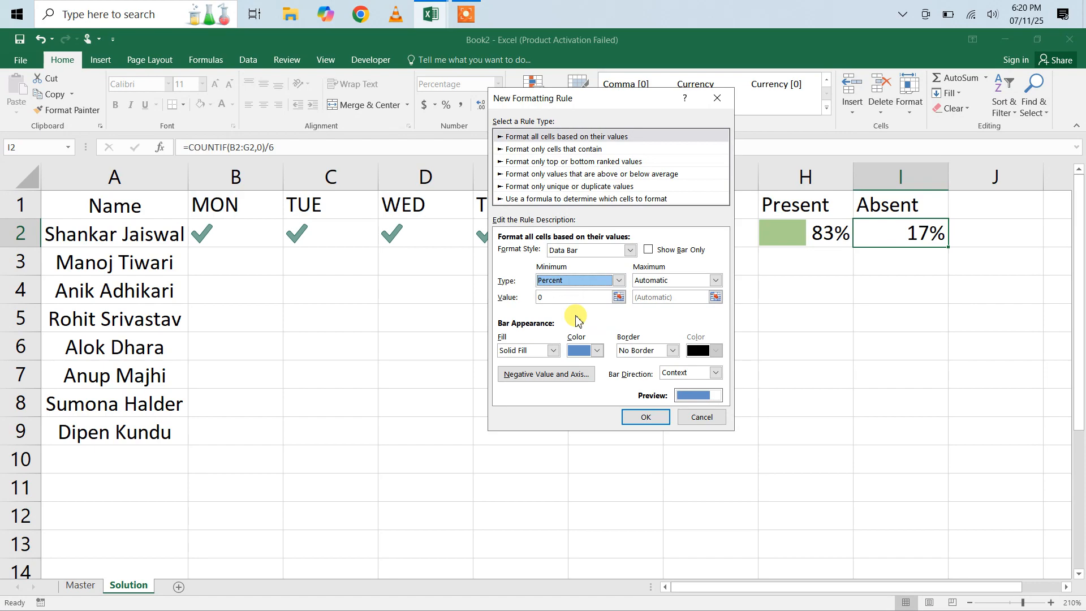
{"action": "left_click", "coordinate": [714, 281]}
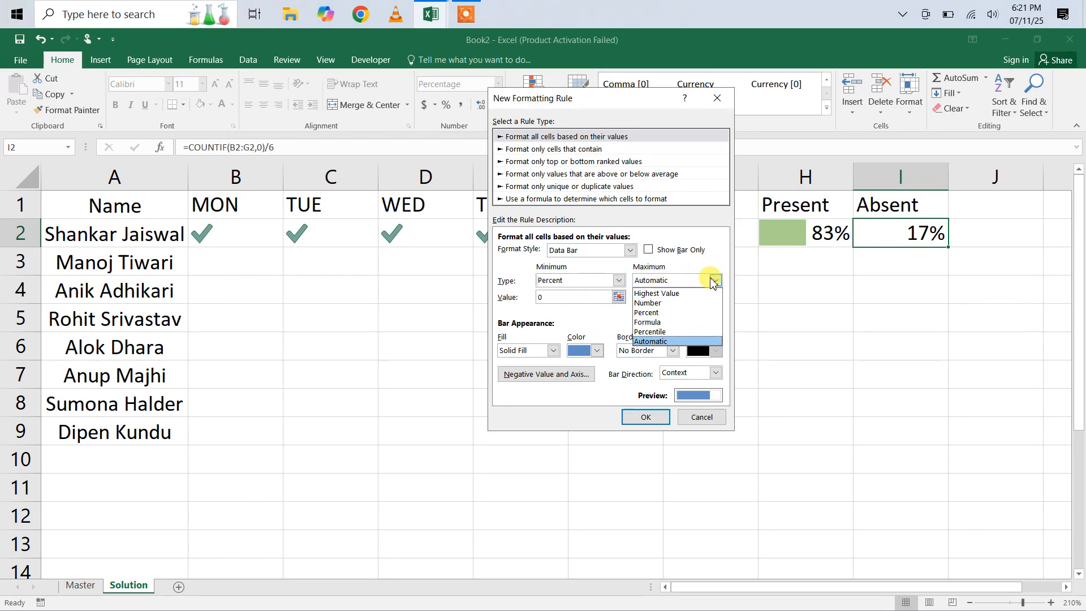
{"action": "left_click", "coordinate": [661, 310]}
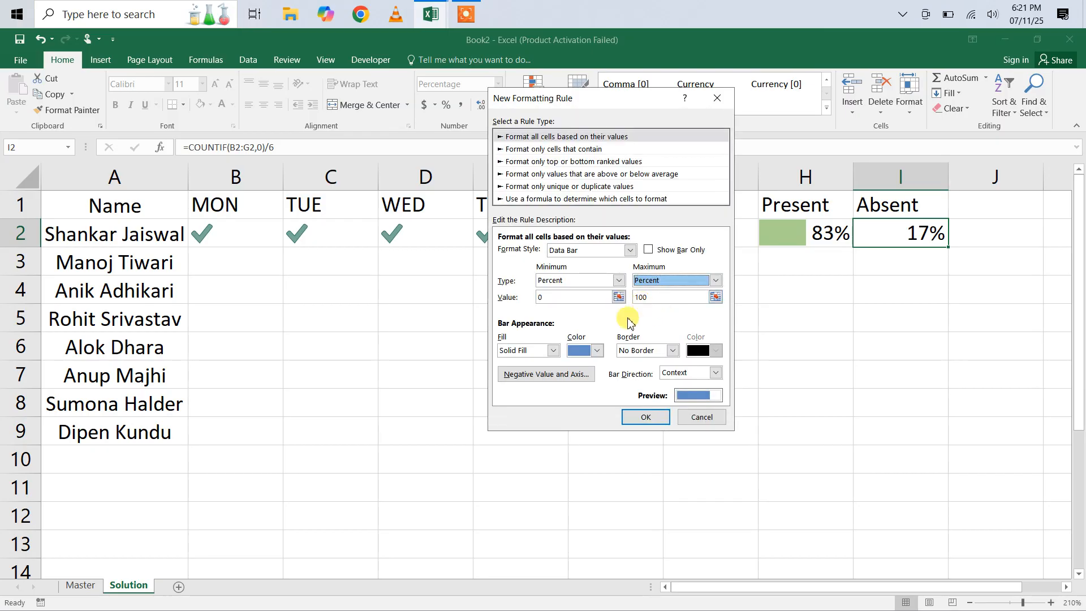
Step: Choose the standard red bar color for the Absent data bar and apply the rule
{"action": "left_click", "coordinate": [596, 351]}
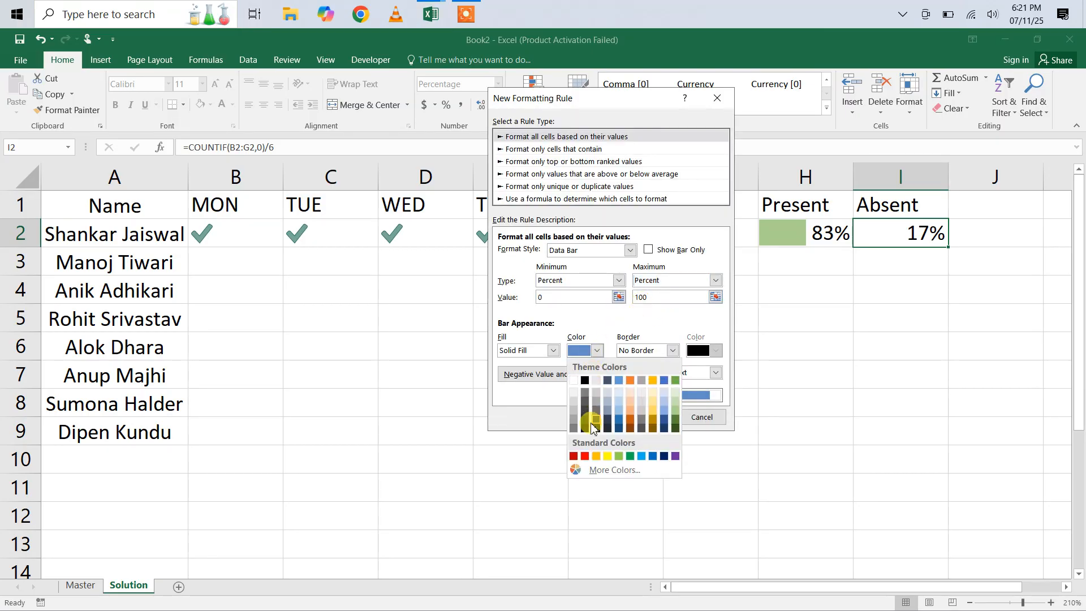
{"action": "left_click", "coordinate": [585, 456]}
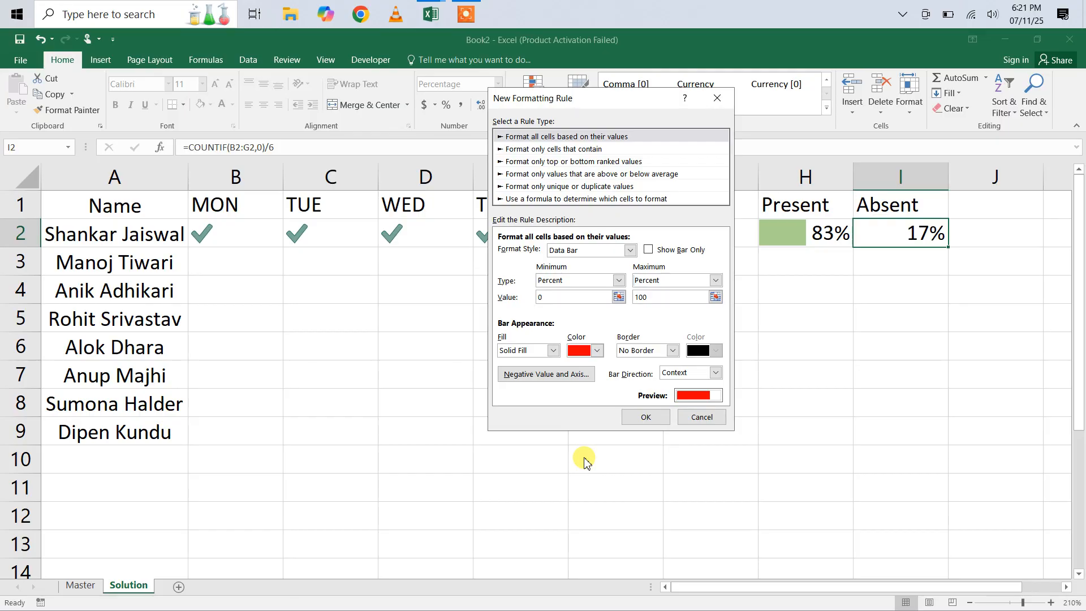
{"action": "left_click", "coordinate": [645, 416]}
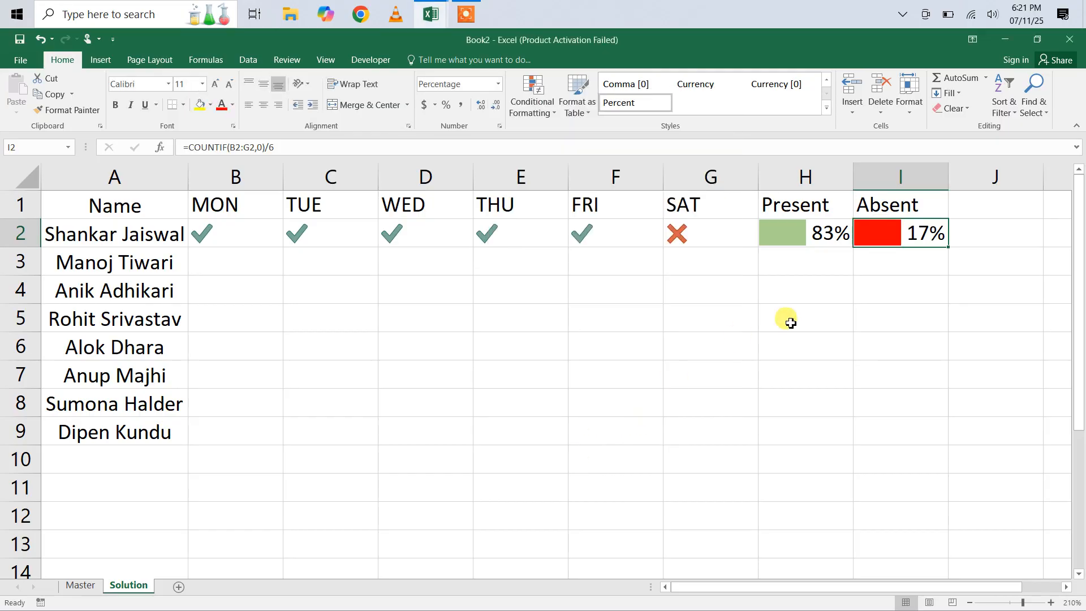
Step: Fill the Present and Absent formulas with their data bars from H2 and I2 down to row 8
{"action": "left_click", "coordinate": [825, 234]}
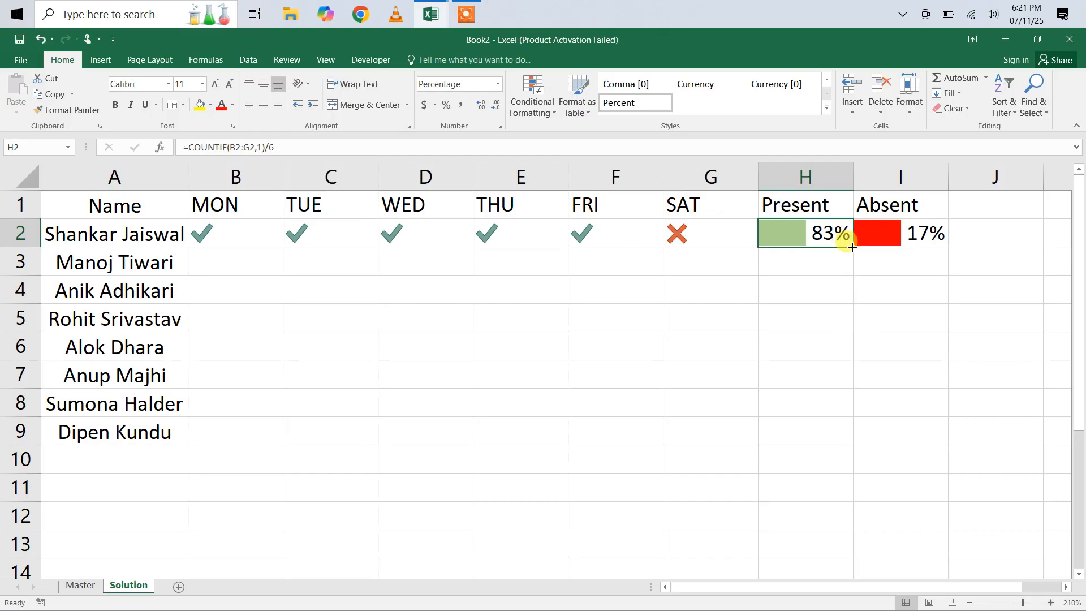
{"action": "mouse_move", "coordinate": [852, 247]}
{"action": "left_mouse_down"}
{"action": "mouse_move", "coordinate": [844, 427]}
{"action": "mouse_move", "coordinate": [846, 256]}
{"action": "left_mouse_up"}
{"action": "left_click_drag", "start_coordinate": [856, 249], "coordinate": [850, 422]}
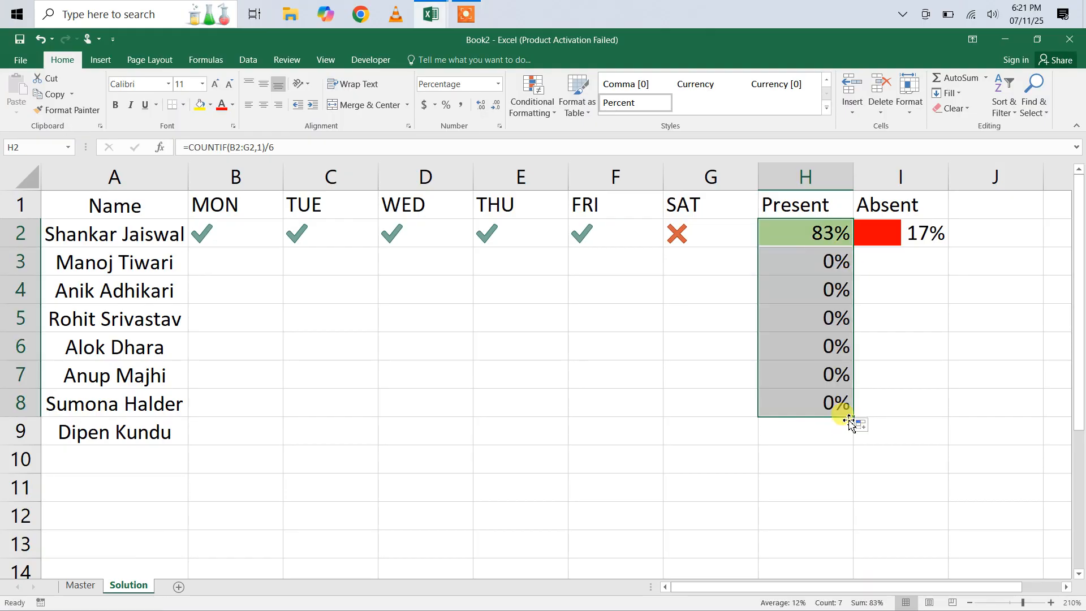
{"action": "left_click", "coordinate": [915, 232]}
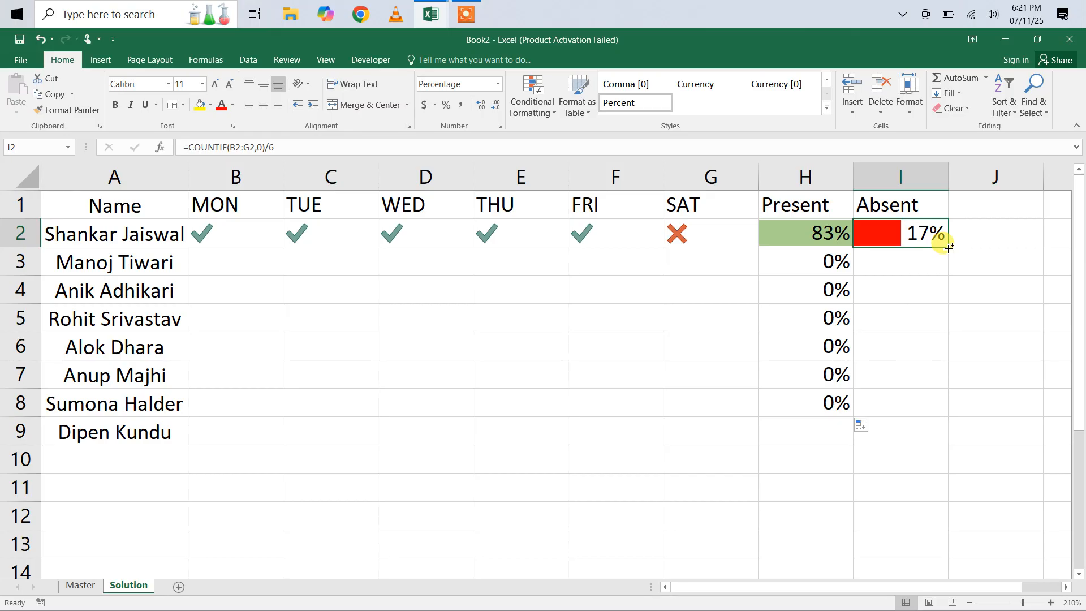
{"action": "left_click_drag", "start_coordinate": [949, 247], "coordinate": [943, 411]}
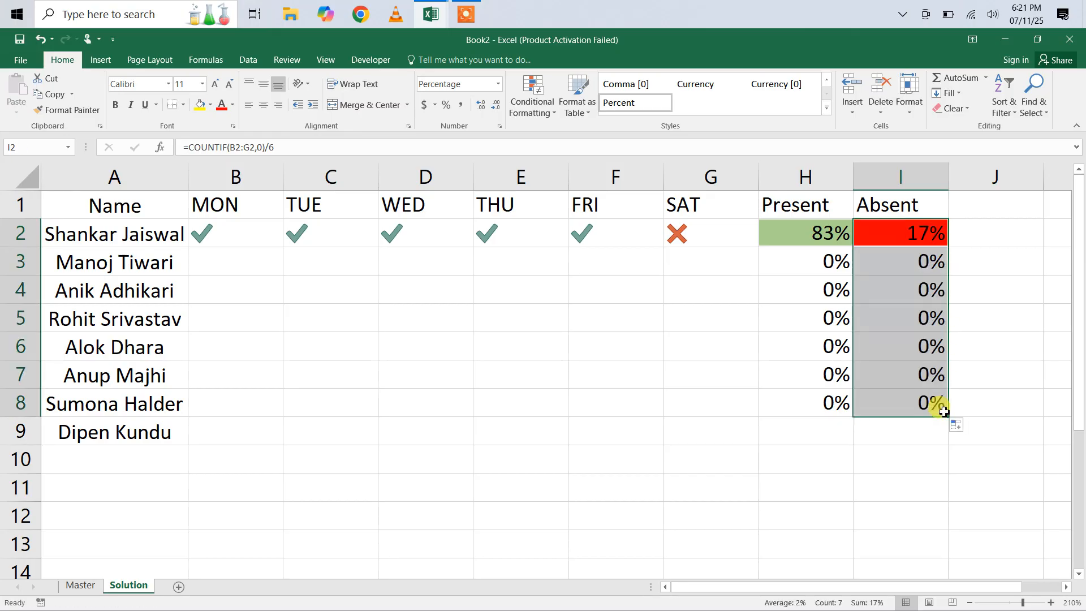
Step: Fill attendance cells B3:G9 all at once with the formula =RANDBETWEEN(0,1)
{"action": "left_click", "coordinate": [215, 262]}
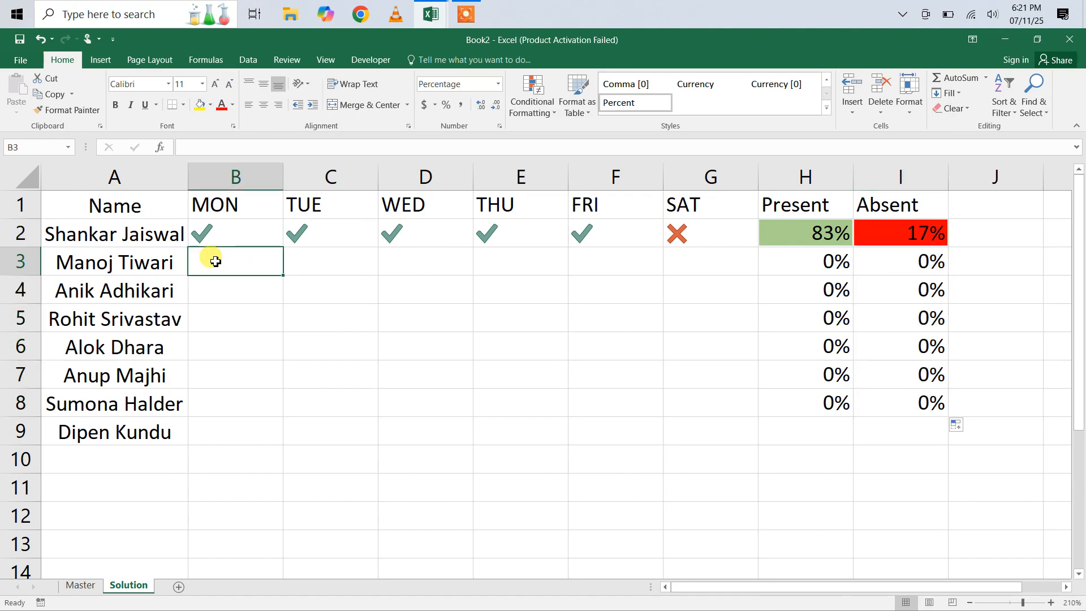
{"action": "left_click_drag", "start_coordinate": [215, 261], "coordinate": [694, 436]}
{"action": "type", "text": "=rand"}
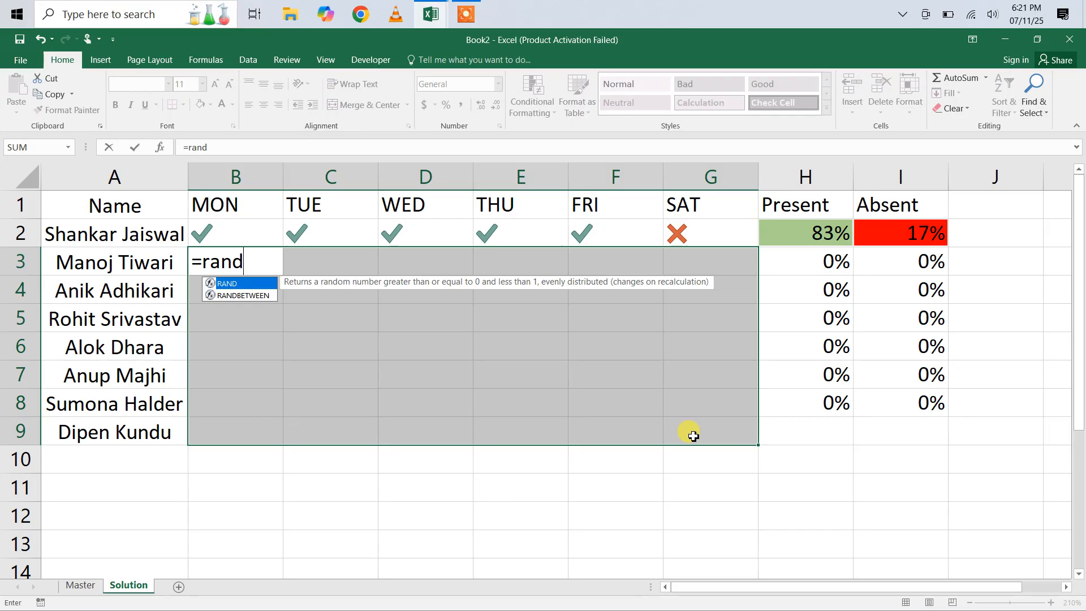
{"action": "key", "text": "Down"}
{"action": "key", "text": "Tab"}
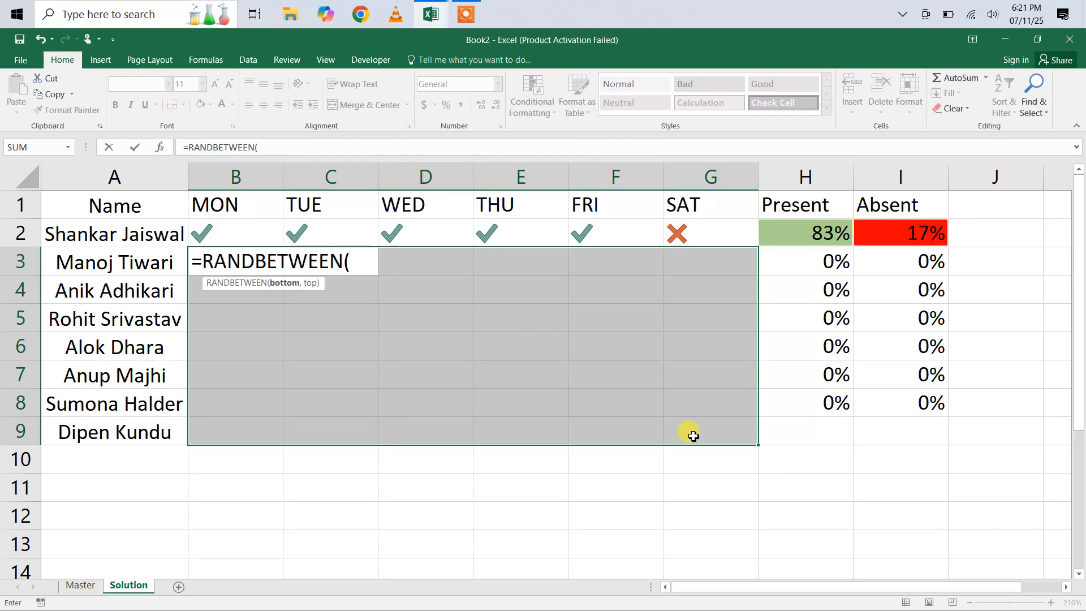
{"action": "type", "text": "0,1"}
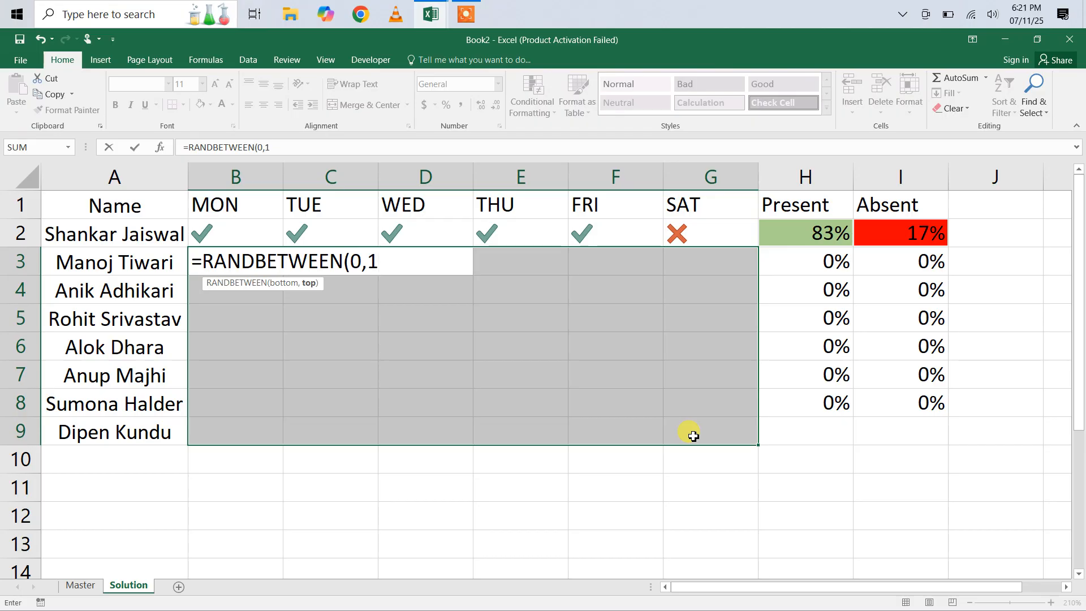
{"action": "type", "text": ")"}
{"action": "key", "text": "ctrl+Return"}
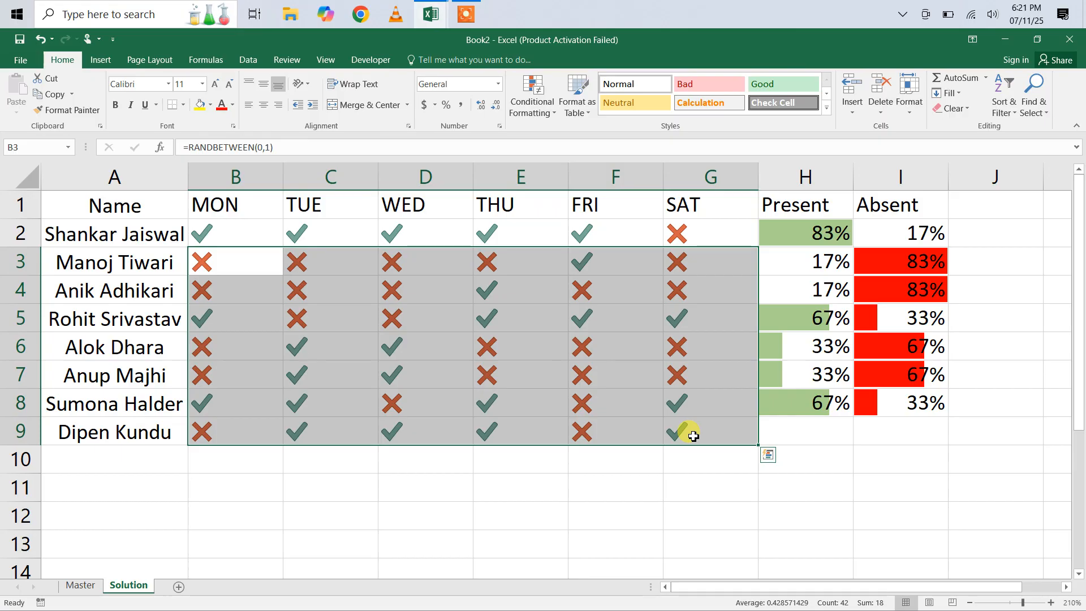
Step: Replace the random formula in MON cell B3 with the value 1
{"action": "left_click", "coordinate": [788, 261]}
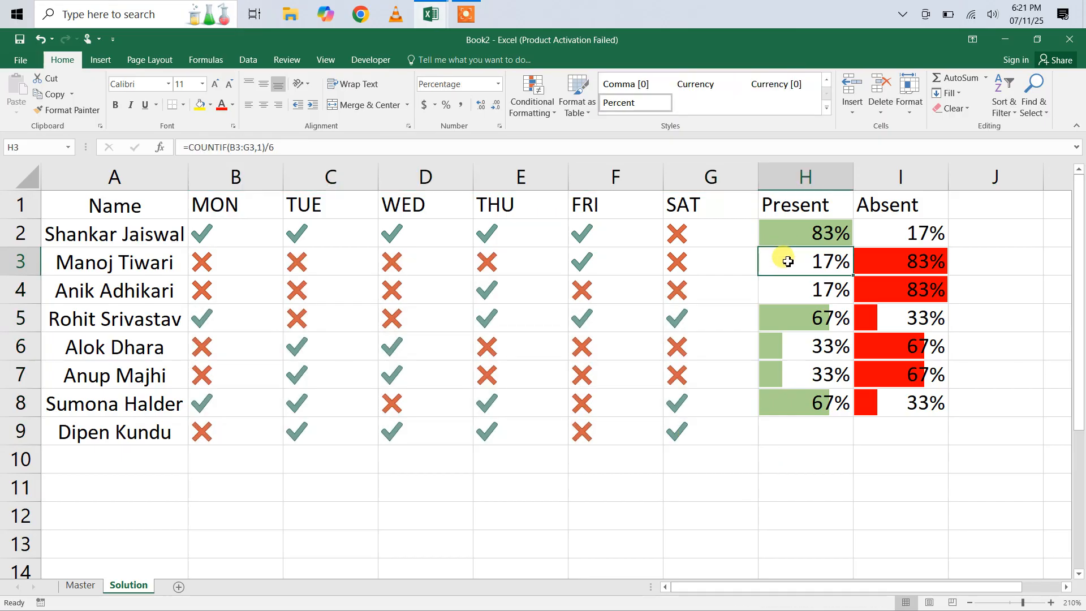
{"action": "left_click", "coordinate": [260, 261]}
{"action": "type", "text": "1"}
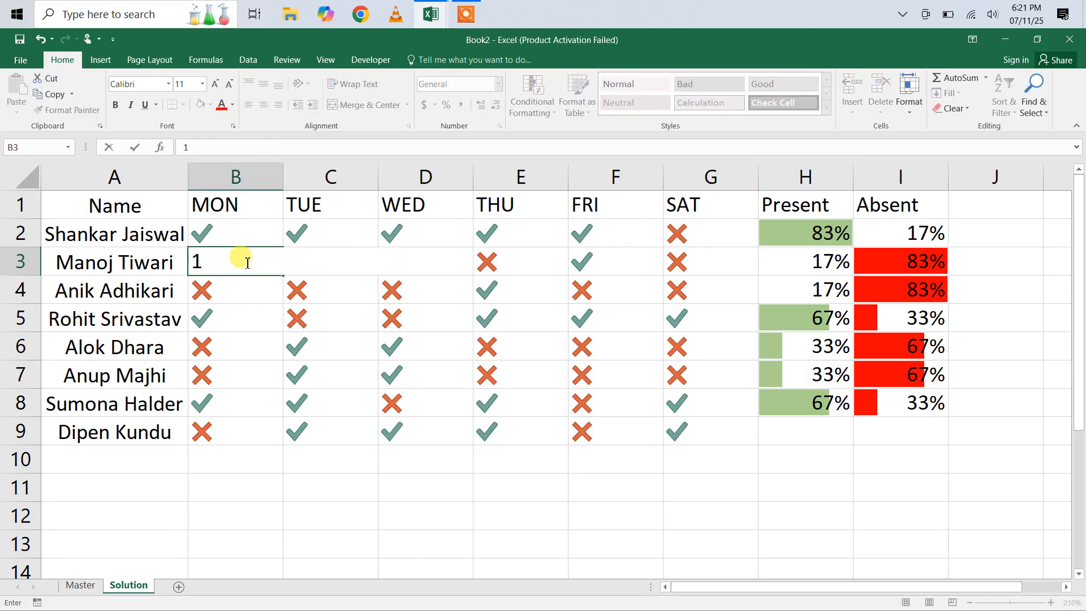
{"action": "left_click", "coordinate": [484, 265]}
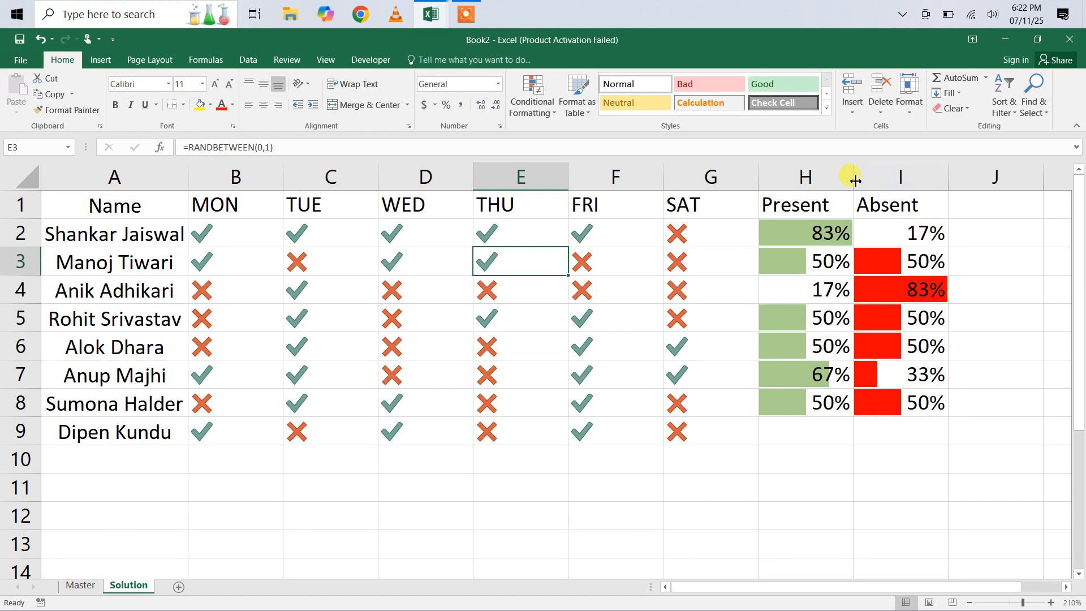
Step: Widen the Present column H and fill the formula from H2 down through H9
{"action": "left_click_drag", "start_coordinate": [857, 181], "coordinate": [882, 181]}
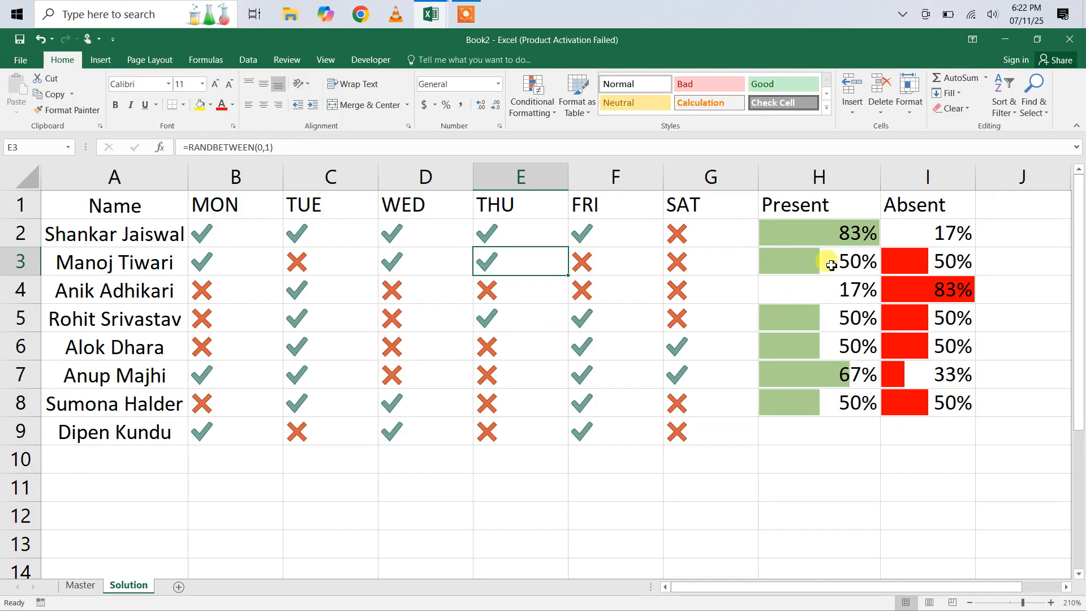
{"action": "left_click", "coordinate": [840, 233]}
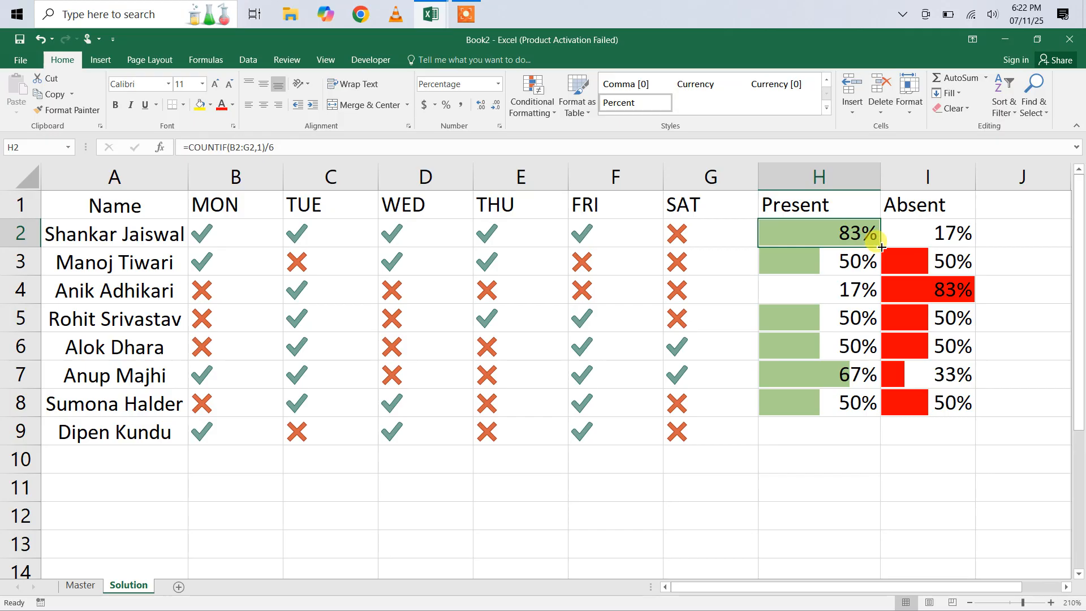
{"action": "left_click_drag", "start_coordinate": [882, 246], "coordinate": [862, 444]}
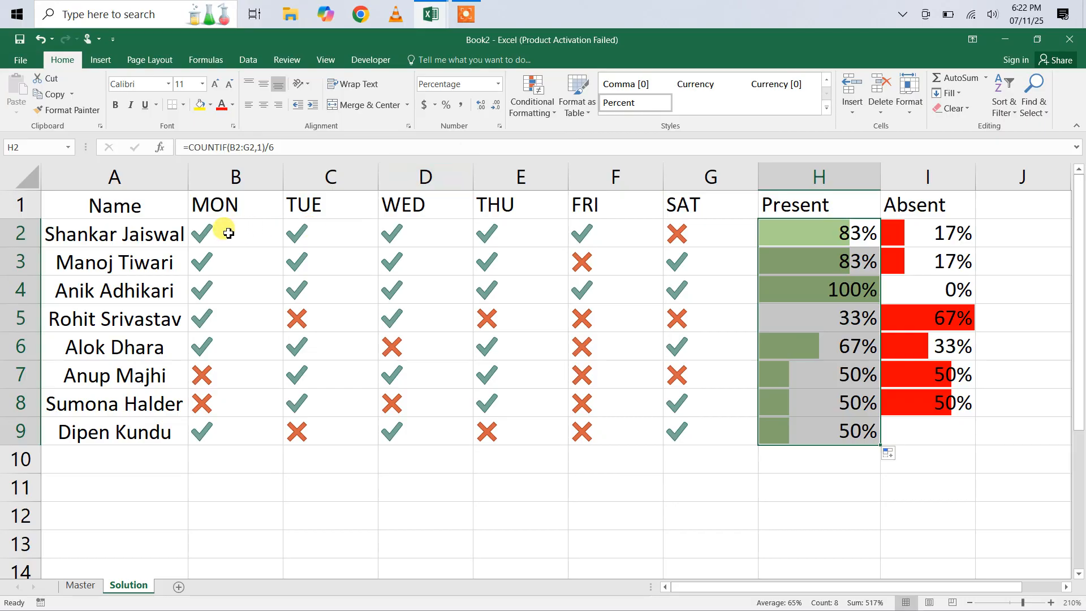
Step: Examine the custom icon set rule options and available icon styles for attendance cells B2:G9 without applying a new rule
{"action": "left_click_drag", "start_coordinate": [225, 227], "coordinate": [716, 435]}
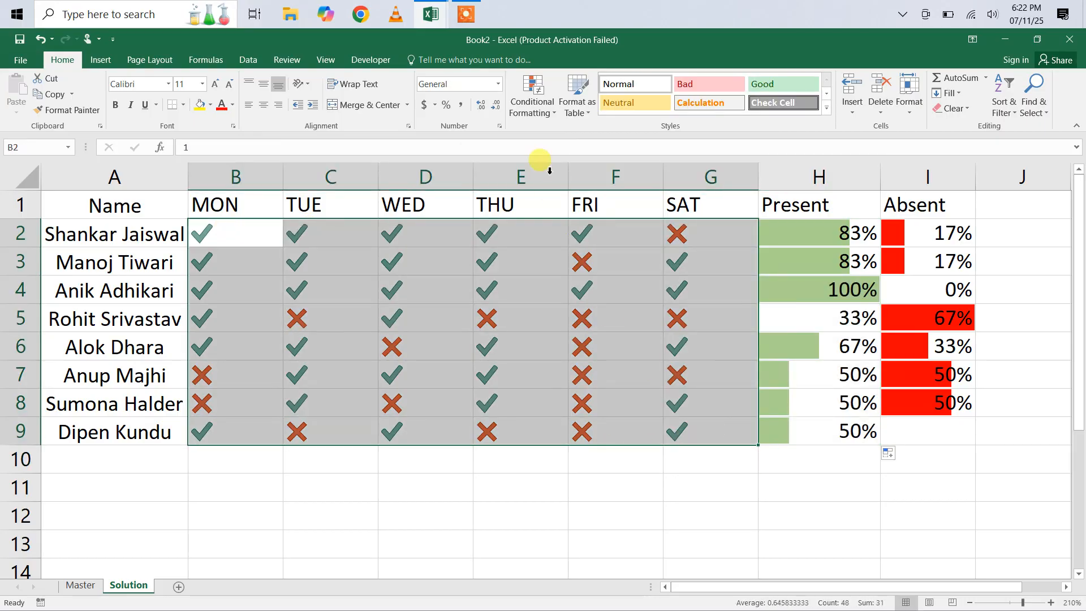
{"action": "left_click", "coordinate": [531, 95]}
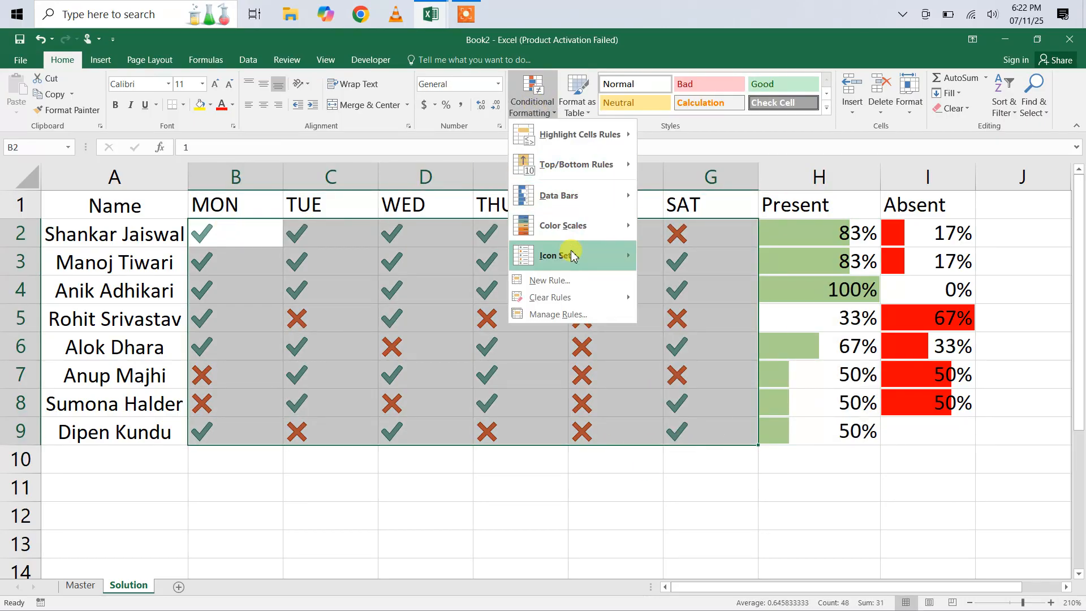
{"action": "mouse_move", "coordinate": [574, 257]}
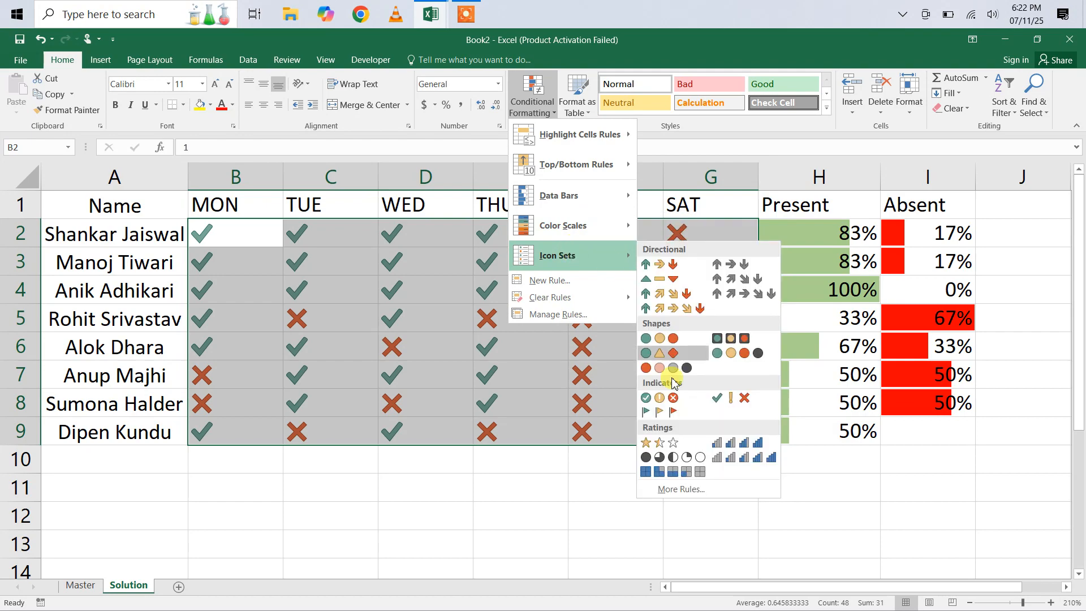
{"action": "left_click", "coordinate": [673, 490]}
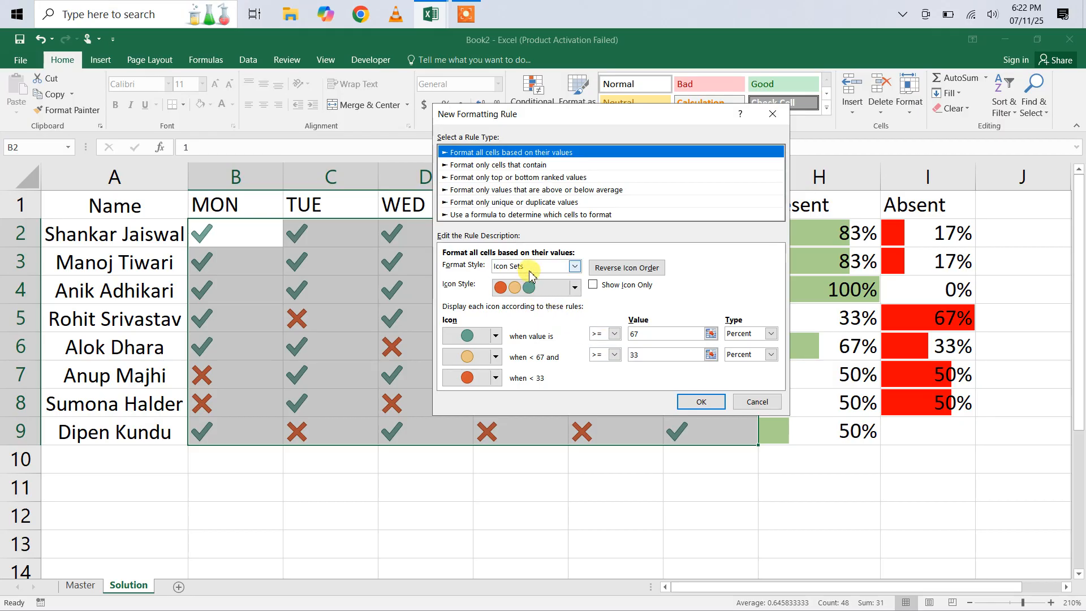
{"action": "left_click", "coordinate": [574, 289]}
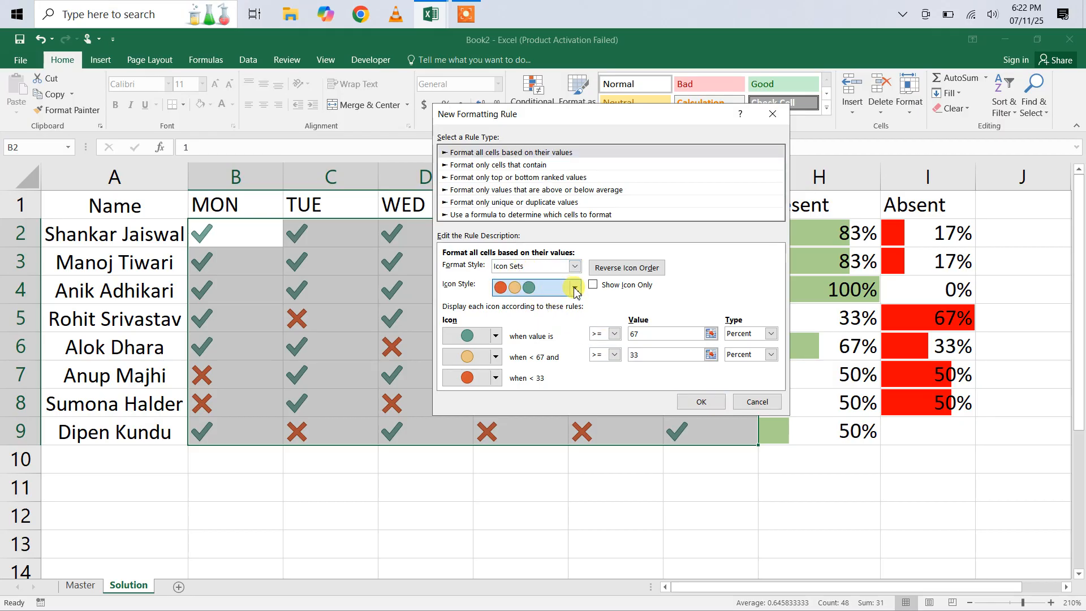
{"action": "left_click", "coordinate": [575, 290]}
{"action": "left_click", "coordinate": [575, 290]}
{"action": "left_click", "coordinate": [574, 290]}
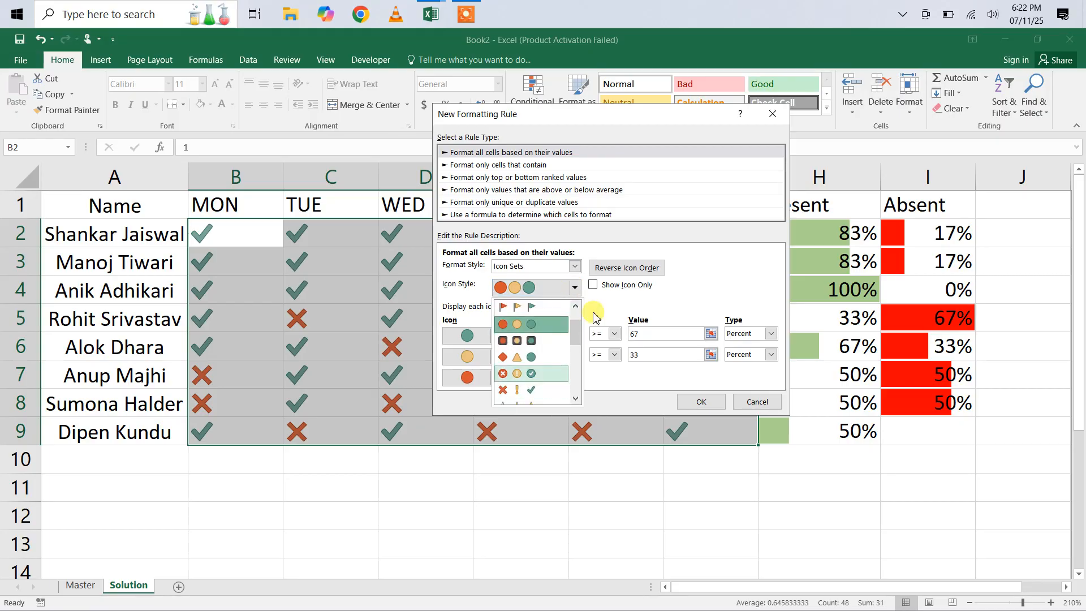
{"action": "left_click", "coordinate": [694, 293]}
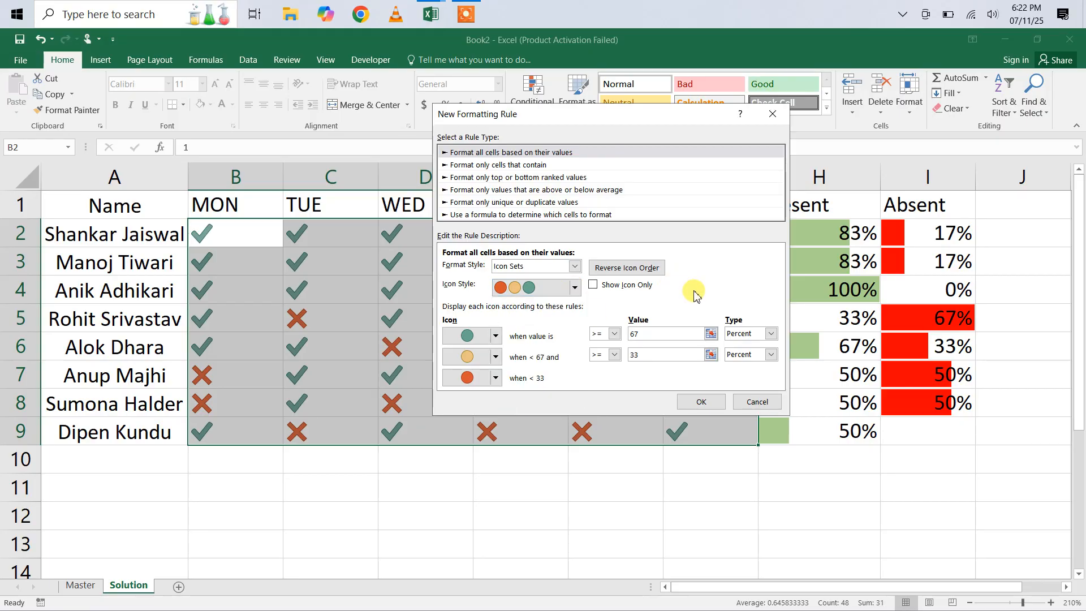
{"action": "left_click", "coordinate": [753, 400]}
Step: Review the COUNTIF formula in H2 and the Present percentages in H2:H9
{"action": "left_click_drag", "start_coordinate": [807, 233], "coordinate": [810, 446]}
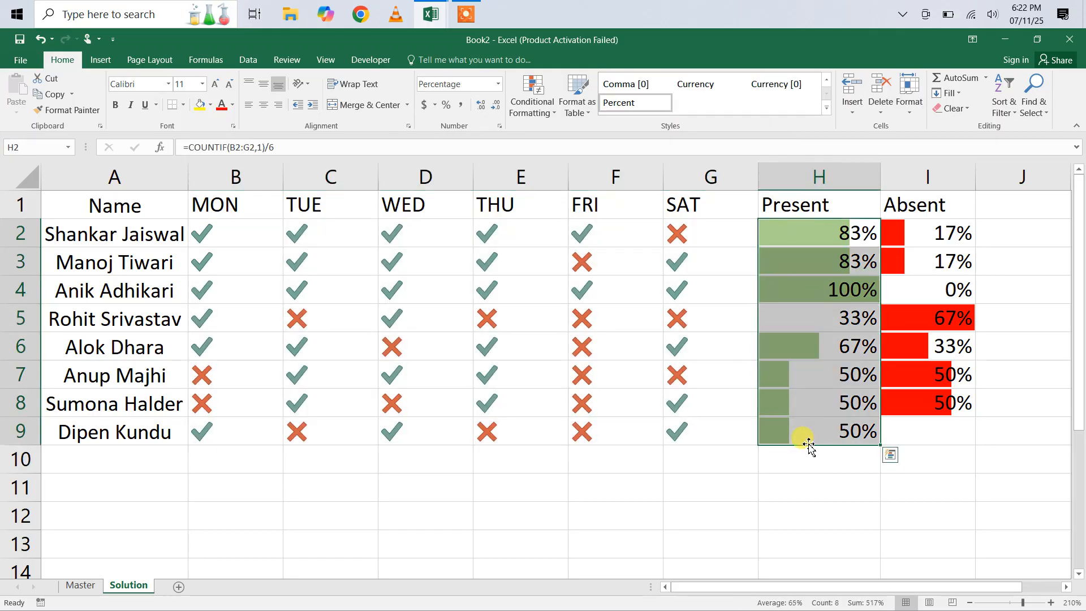
{"action": "double_click", "coordinate": [819, 238]}
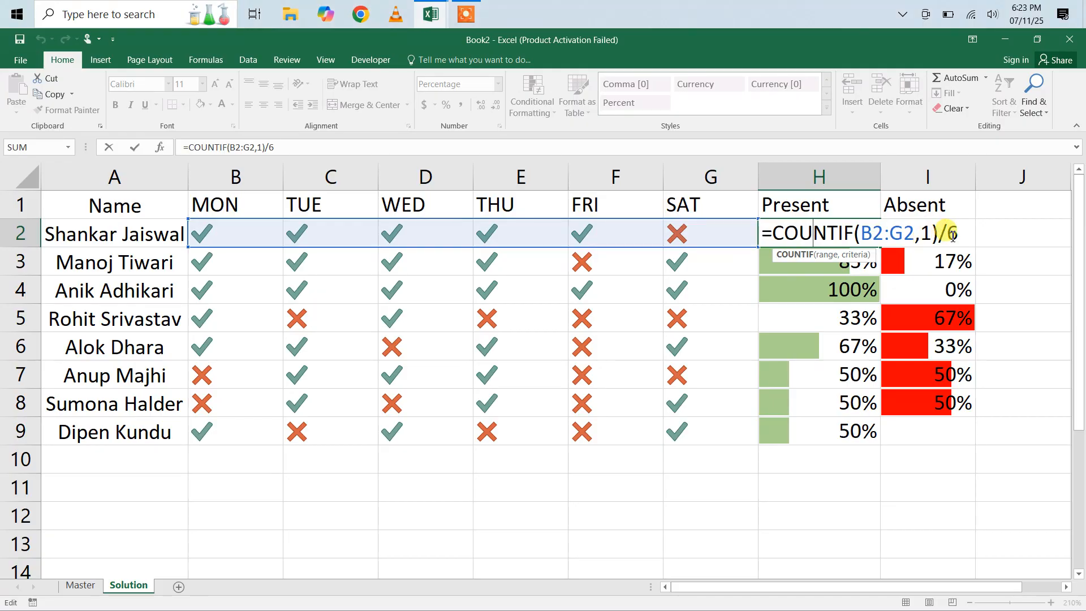
{"action": "left_click", "coordinate": [835, 349]}
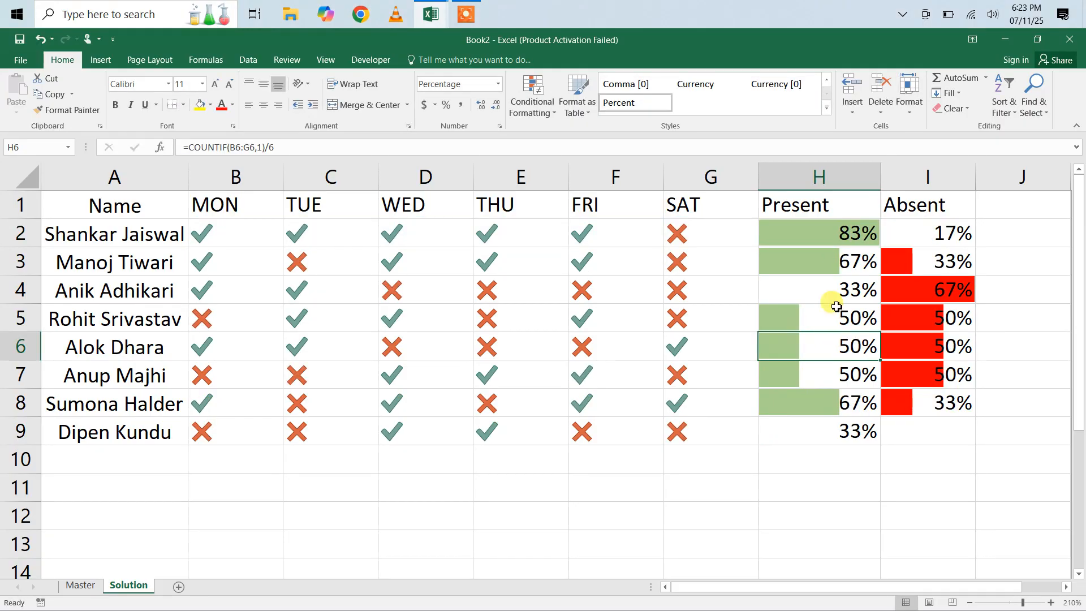
{"action": "left_click_drag", "start_coordinate": [821, 226], "coordinate": [837, 441]}
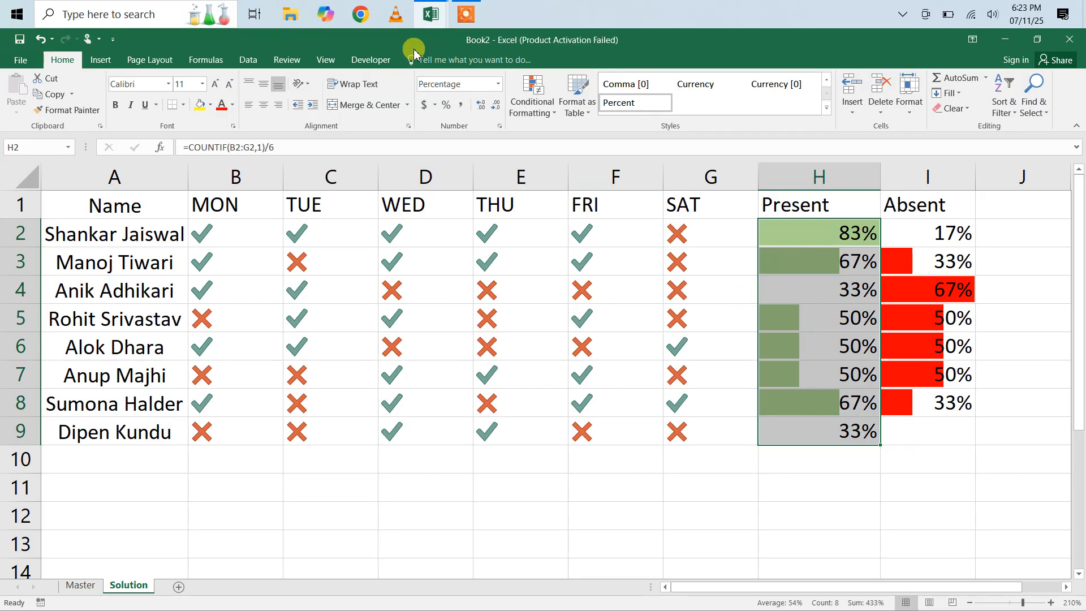
{"action": "left_click", "coordinate": [466, 13]}
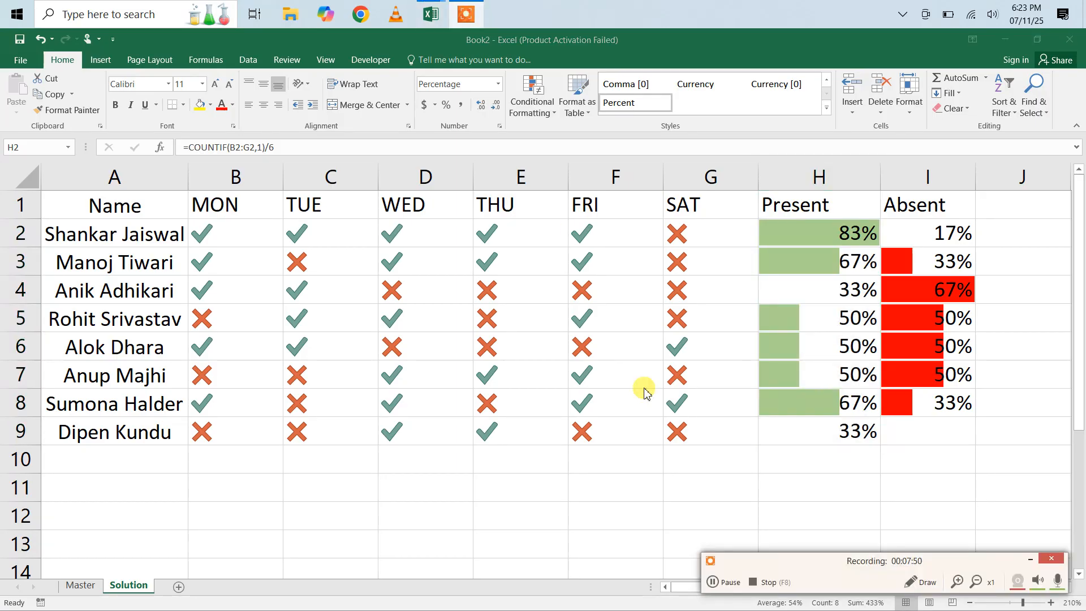